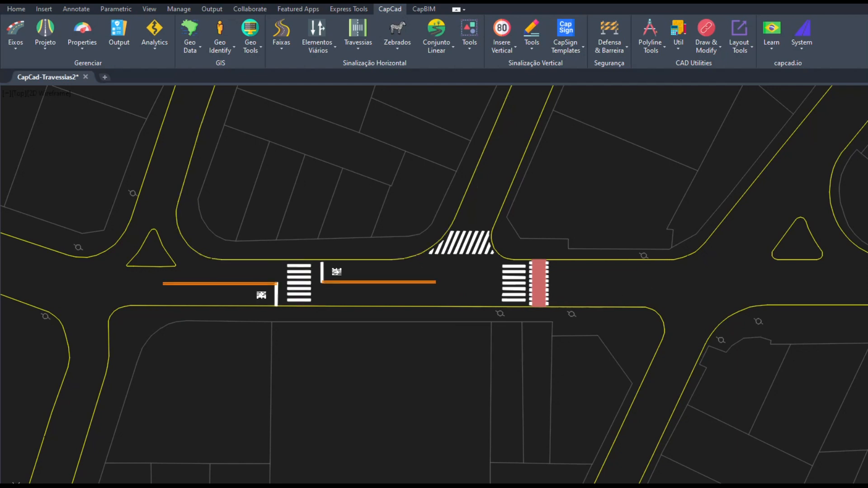
Step: Place a pedestrian crossing over the side street's mouth between two curb points, and pick two curb points across the avenue at the triangular island
click(645, 307)
click(763, 306)
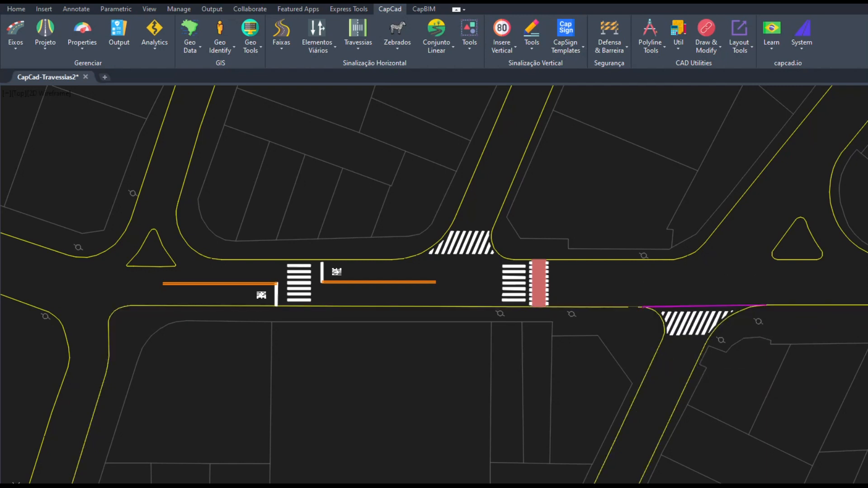
click(798, 260)
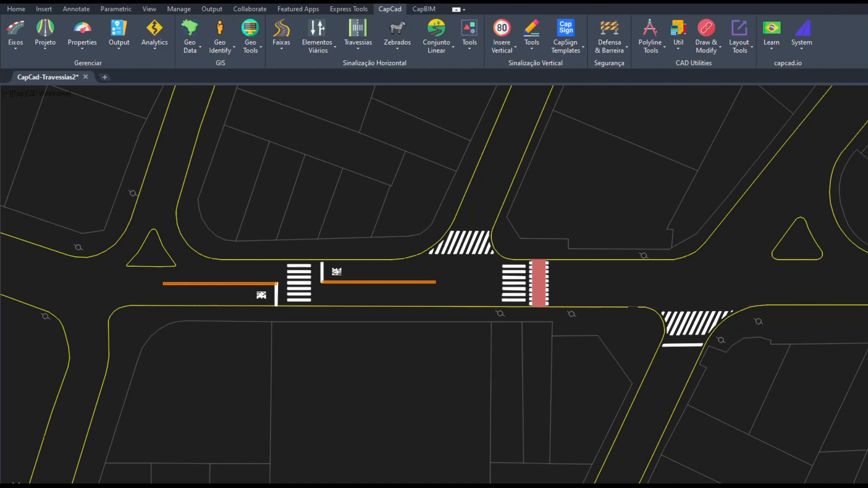
click(798, 305)
click(790, 306)
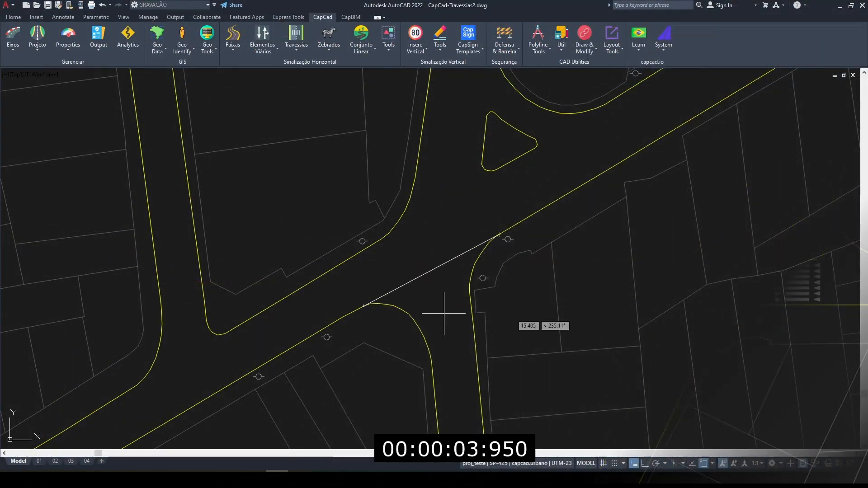
Step: Draw construction lines by hand for a crosswalk at the side street's mouth, based on the line joining the curb ends
click(434, 269)
click(435, 309)
click(434, 276)
click(441, 312)
click(470, 289)
click(476, 347)
click(472, 310)
click(471, 294)
click(460, 268)
scroll(460, 270, up, 5)
click(449, 292)
scroll(461, 258, up, 5)
click(467, 238)
Step: Copy the hand-drawn crosswalk stripe repeatedly at regular spacing along the guide line
middle_drag(461, 385, 466, 260)
click(486, 326)
click(492, 280)
click(481, 287)
click(504, 273)
click(466, 294)
click(428, 314)
click(389, 335)
click(274, 396)
middle_drag(264, 403, 487, 277)
click(382, 331)
click(343, 351)
click(306, 371)
click(268, 391)
Step: Adjust the hand-drawn crosswalk linework to fit between the curbs of the side street
scroll(455, 359, down, 5)
click(562, 230)
click(509, 233)
click(540, 217)
click(584, 217)
click(403, 337)
click(427, 319)
scroll(425, 338, up, 2)
click(390, 321)
click(363, 309)
click(403, 352)
click(385, 358)
middle_drag(572, 337, 555, 357)
click(635, 217)
click(652, 163)
click(648, 132)
click(626, 272)
key(space)
click(648, 160)
click(643, 166)
click(634, 208)
click(631, 206)
key(space)
Step: Fill the hand-drawn crosswalk markings with a hatch
click(398, 353)
click(340, 317)
scroll(525, 312, down, 2)
text(h)
key(space)
key(space)
click(557, 267)
Step: Open the Travessias crossing tool and dismiss its welcome message, moving the dialog clear of the avenue
click(85, 41)
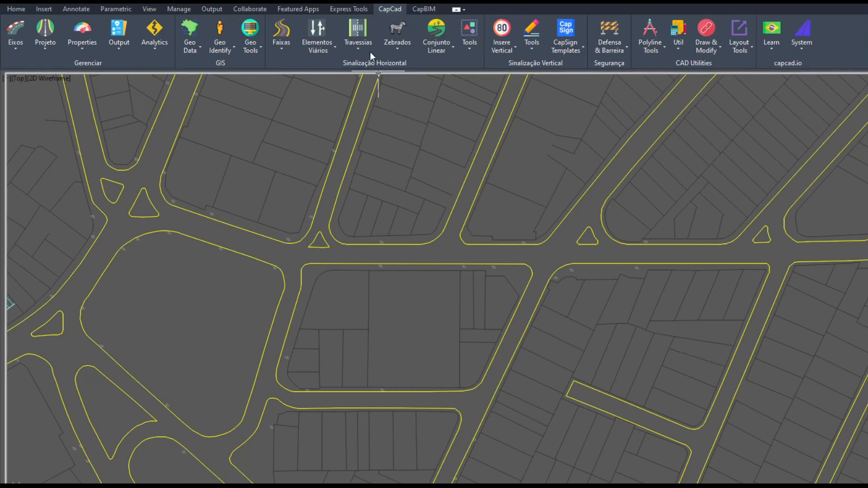
click(362, 28)
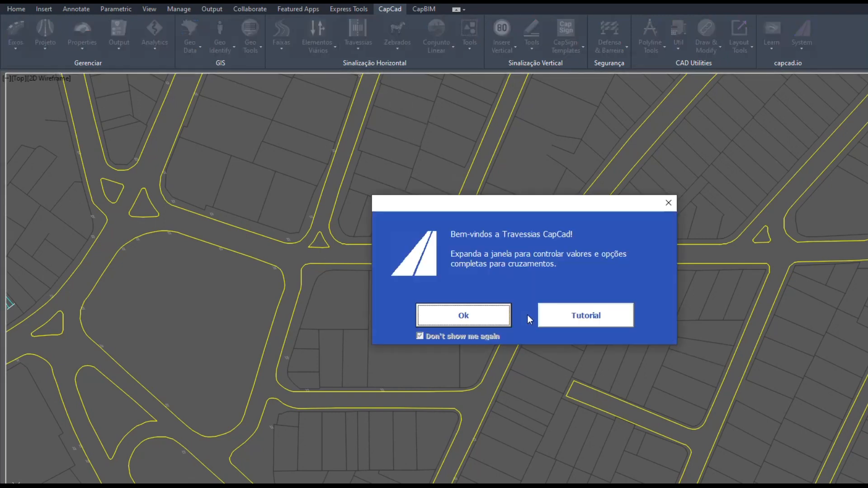
click(669, 203)
drag(511, 87, 310, 114)
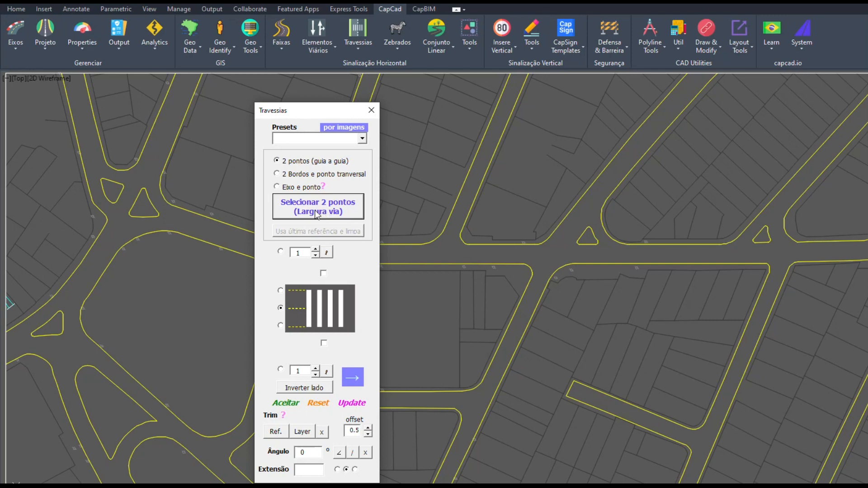
Step: Place a crosswalk across the avenue by picking two opposite points on its curbs
click(322, 210)
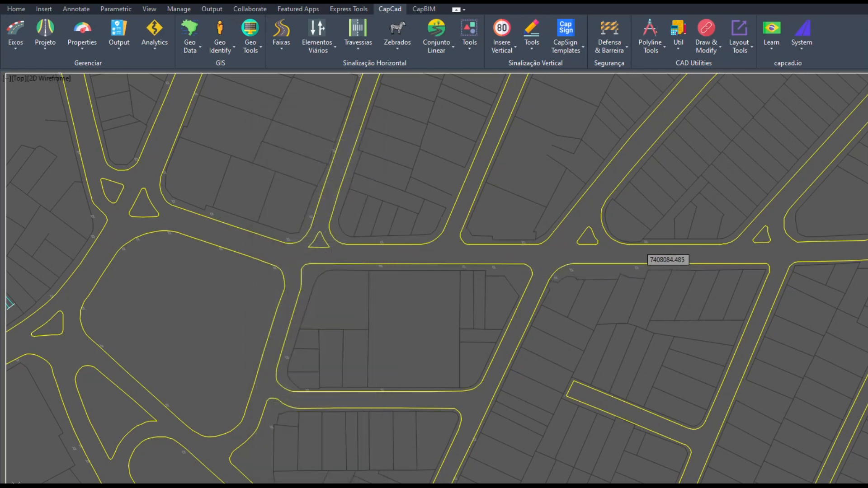
scroll(510, 252, up, 5)
click(503, 245)
click(475, 270)
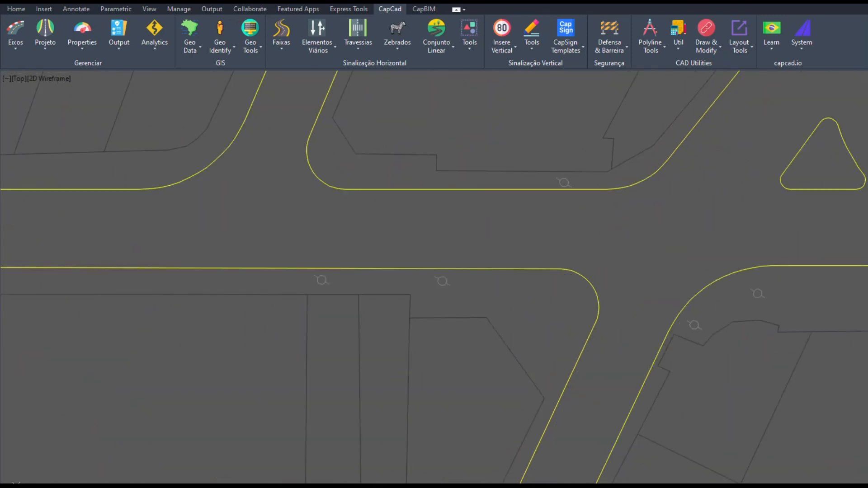
middle_drag(481, 308, 606, 350)
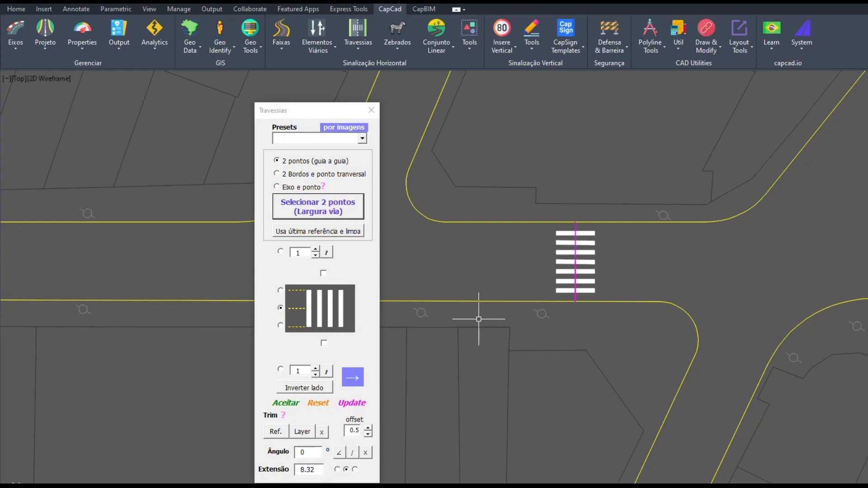
Step: Examine the crossing tool's expanded parameters and output options, and inspect the placed crosswalk stripes up close
drag(318, 113, 267, 103)
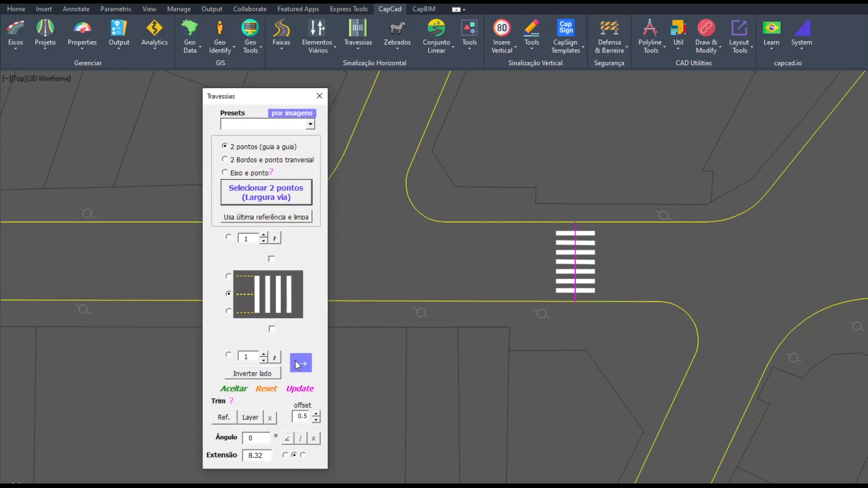
click(301, 363)
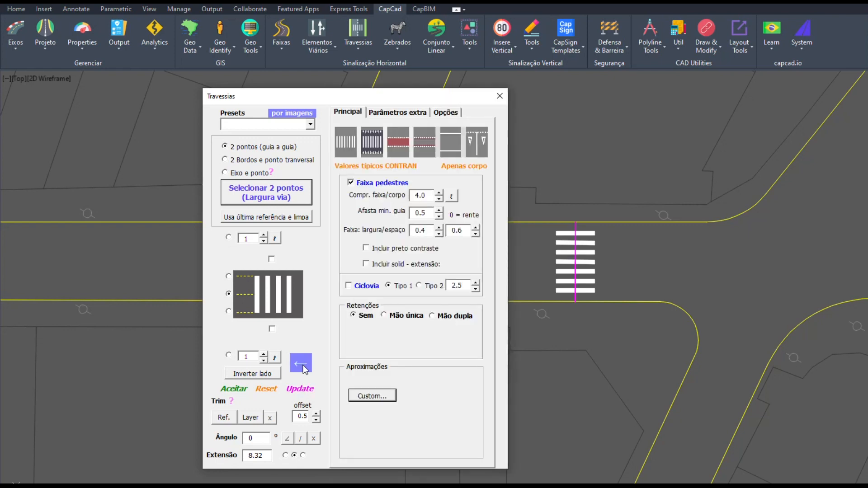
click(446, 112)
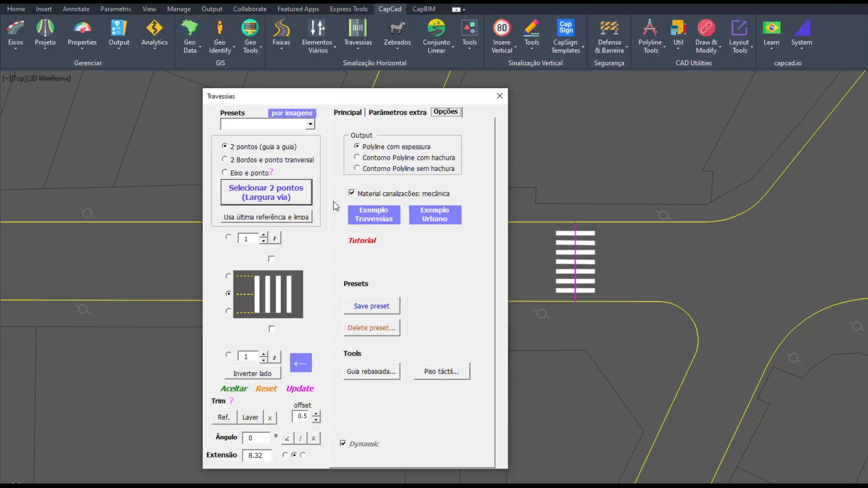
click(307, 360)
drag(291, 99, 249, 99)
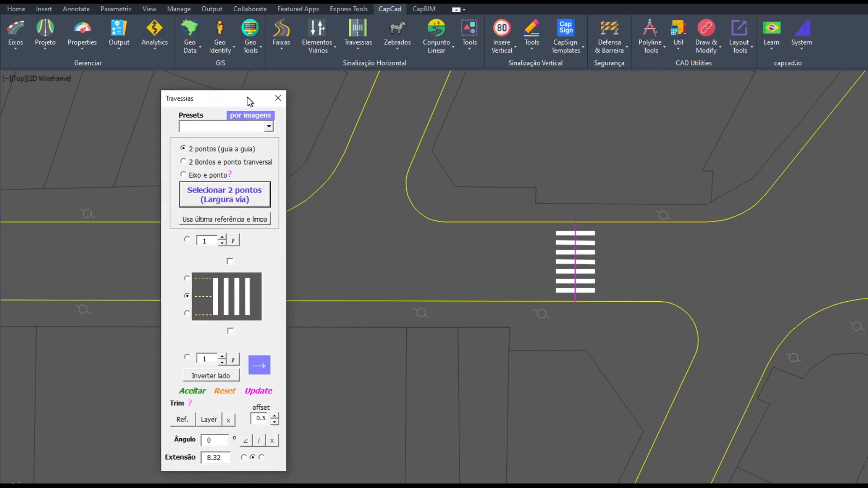
scroll(552, 281, up, 4)
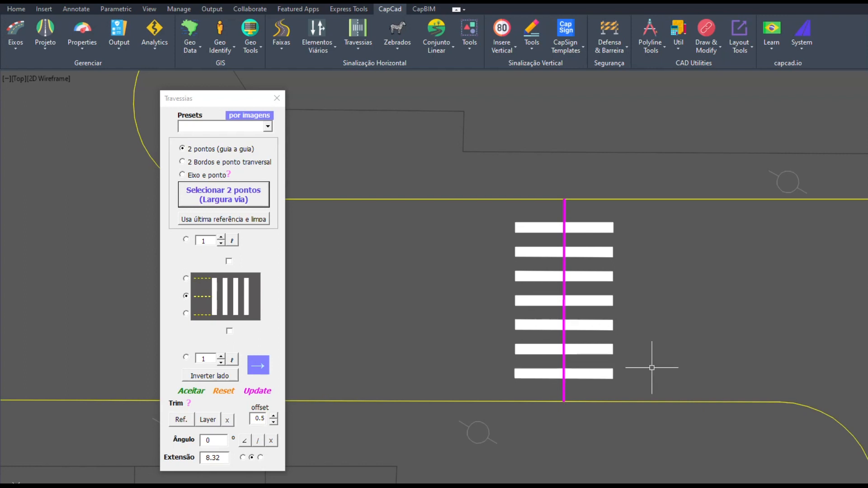
scroll(622, 355, down, 2)
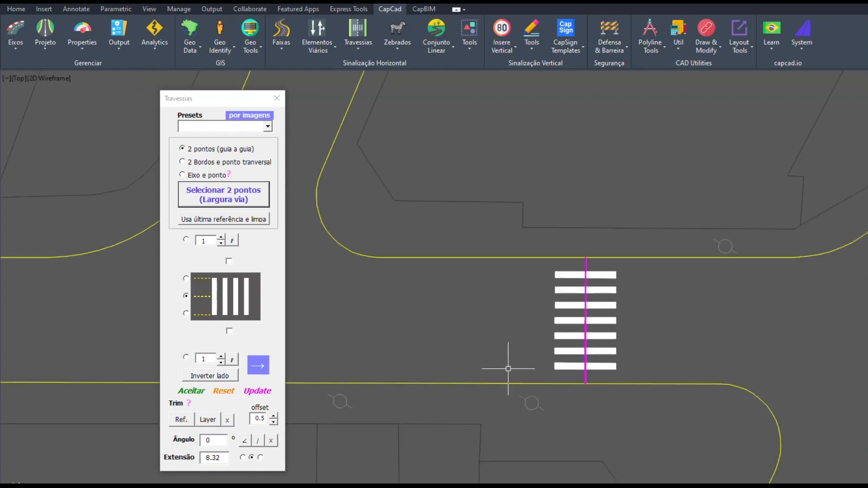
Step: Try both edge alignments of the crosswalk and keep the lower one, with the stripes starting at the reference line
click(187, 314)
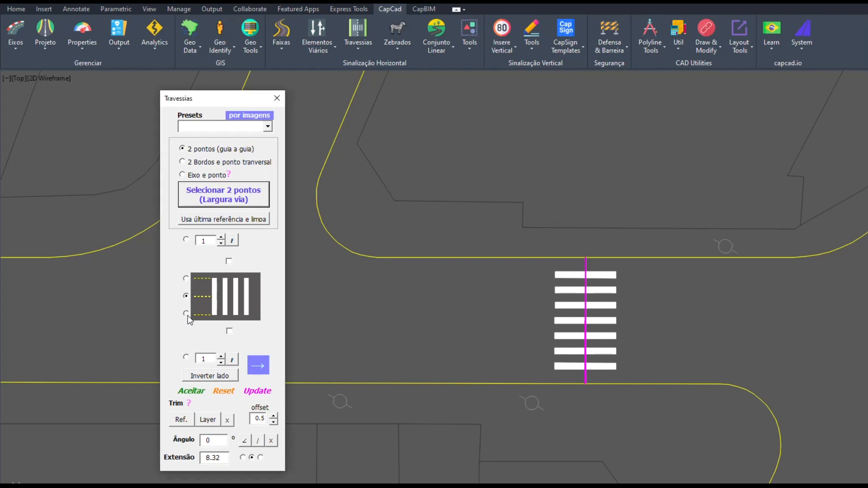
click(186, 278)
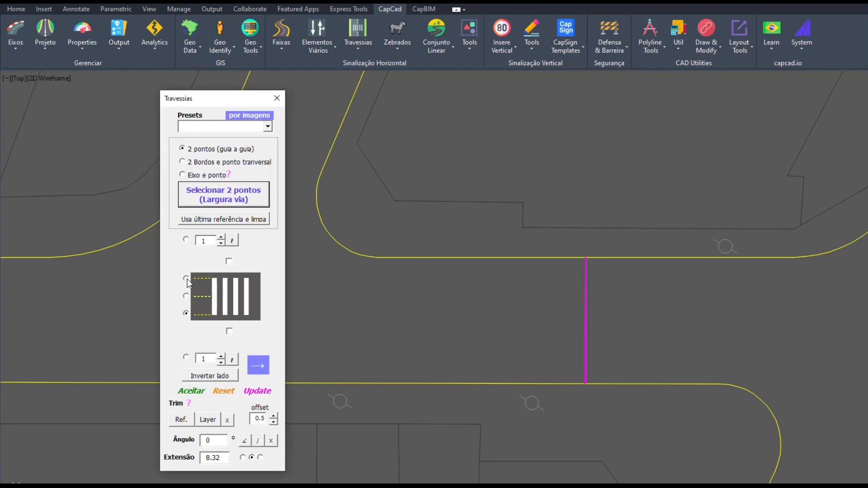
click(187, 314)
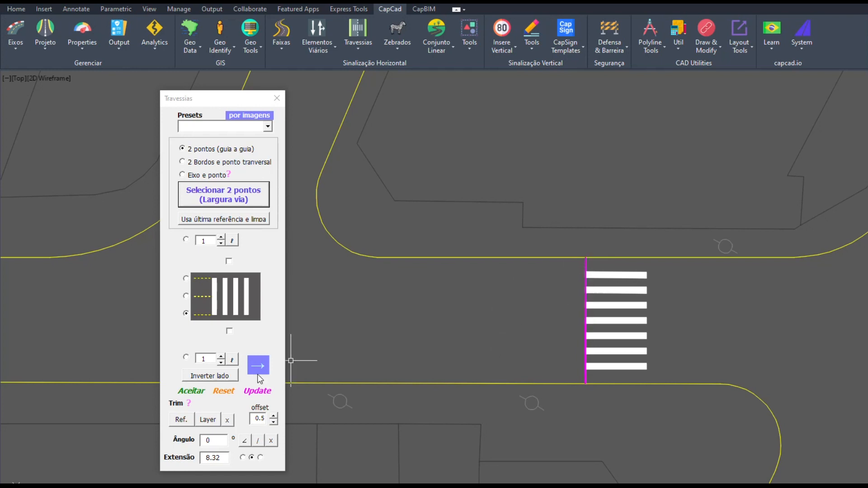
Step: Reset the crosswalk and place it again between two curb points where the corner curve meets the avenue
click(223, 391)
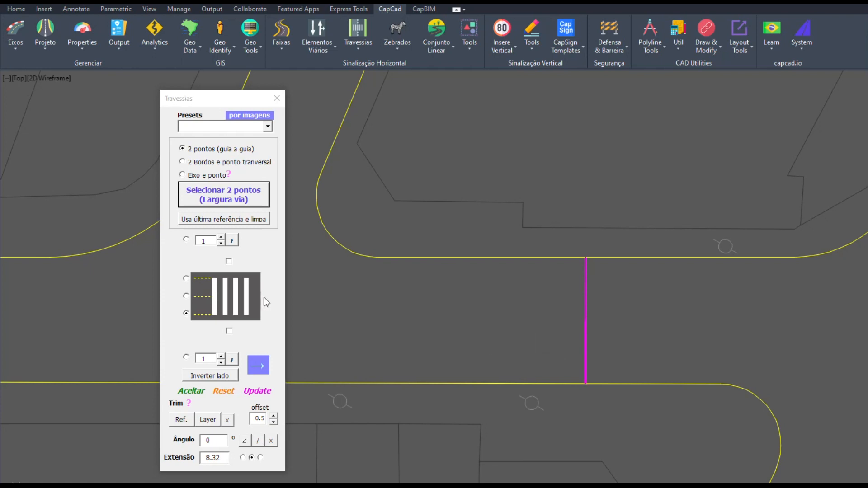
click(224, 195)
click(382, 258)
click(378, 383)
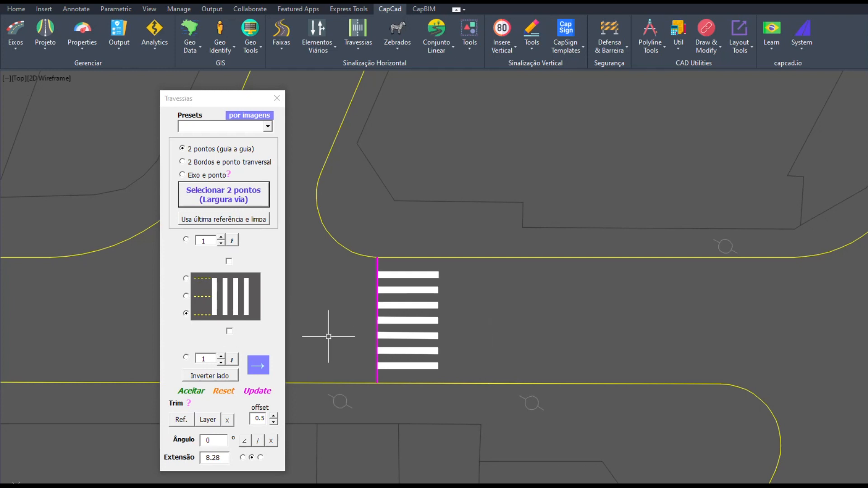
Step: Shift both ends of the magenta reference line about 3.3 m along the curbs, away from the corner, and update the crosswalk
click(377, 261)
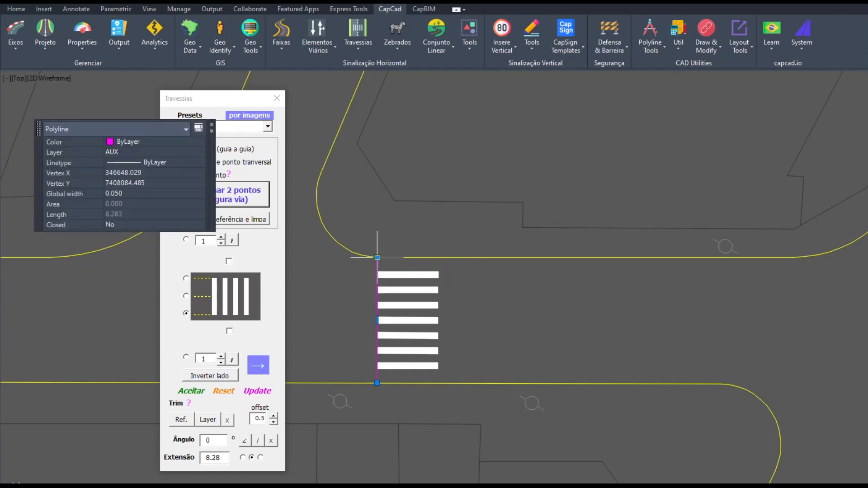
click(377, 258)
click(427, 258)
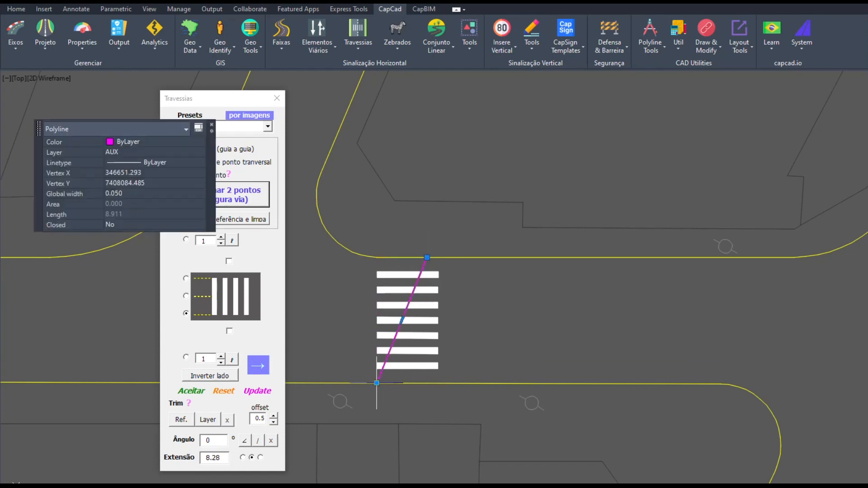
click(377, 384)
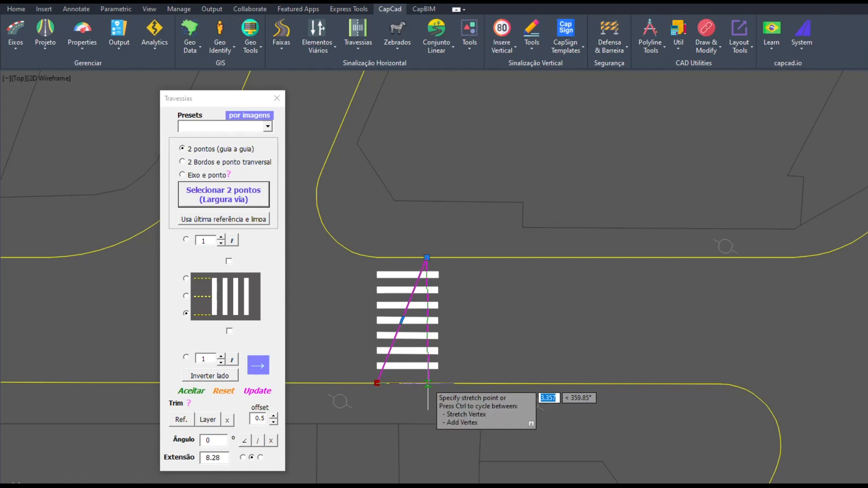
click(427, 384)
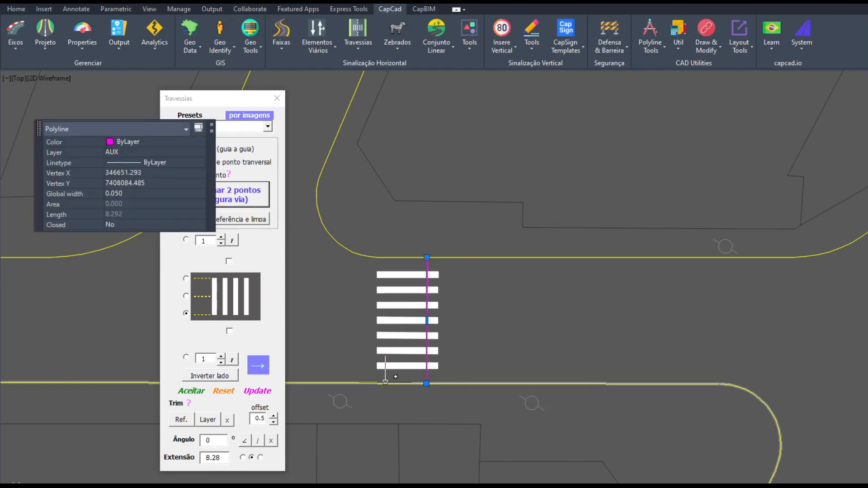
click(256, 392)
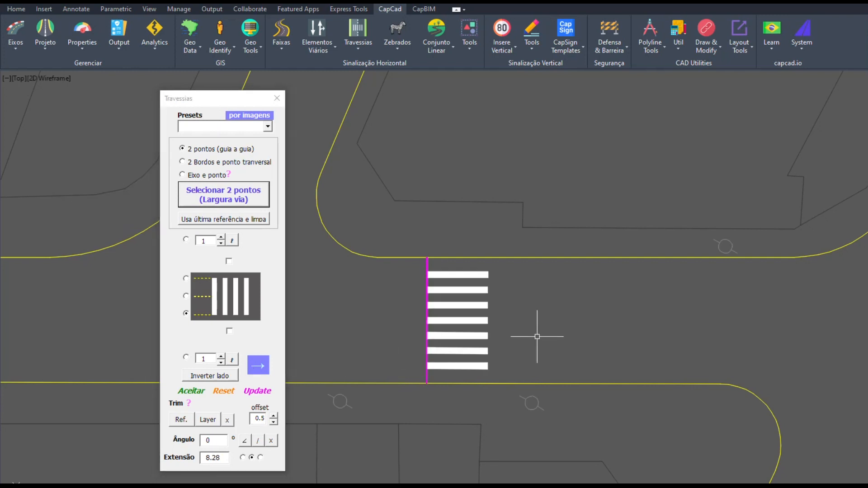
middle_drag(532, 333, 539, 334)
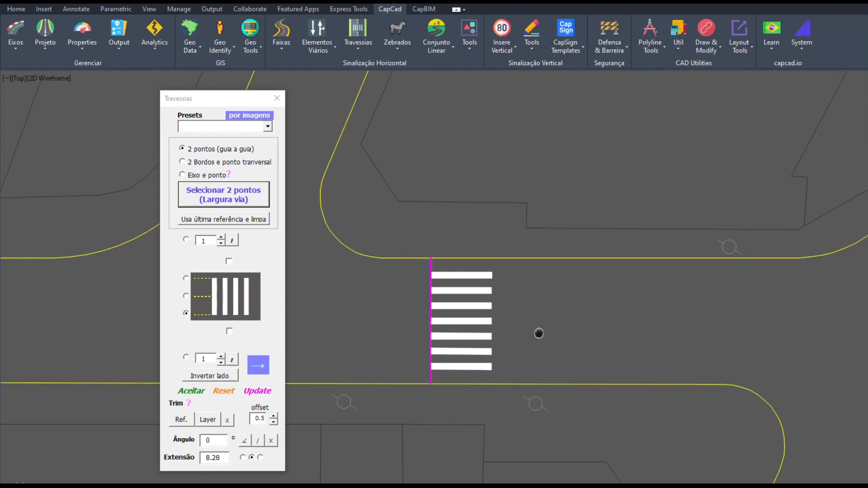
Step: Expand the crossing tool to its main parameters and examine the available presets
click(257, 367)
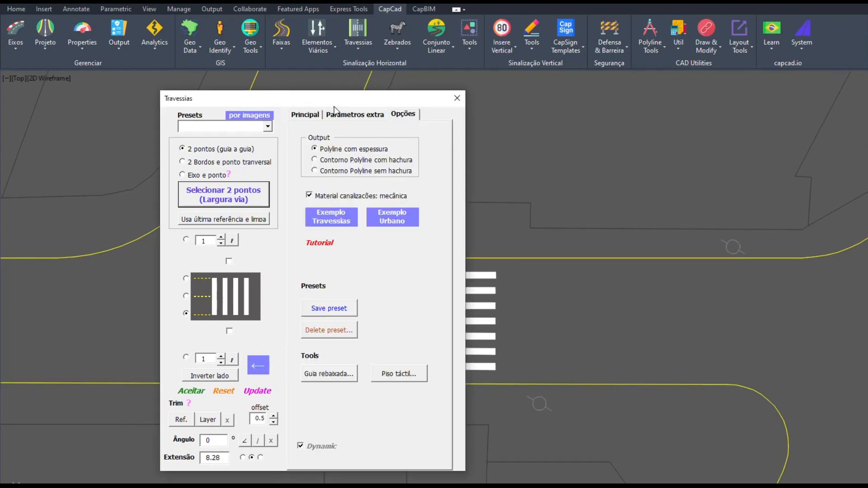
click(312, 116)
drag(355, 103, 250, 106)
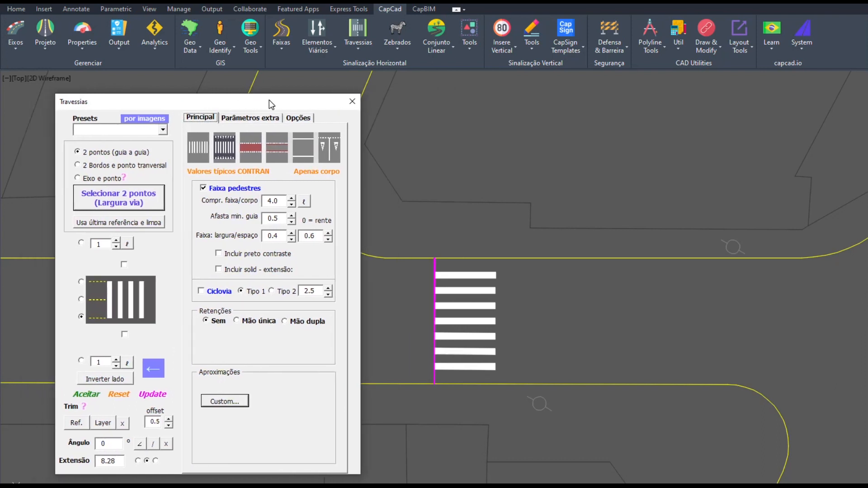
middle_drag(558, 323, 698, 314)
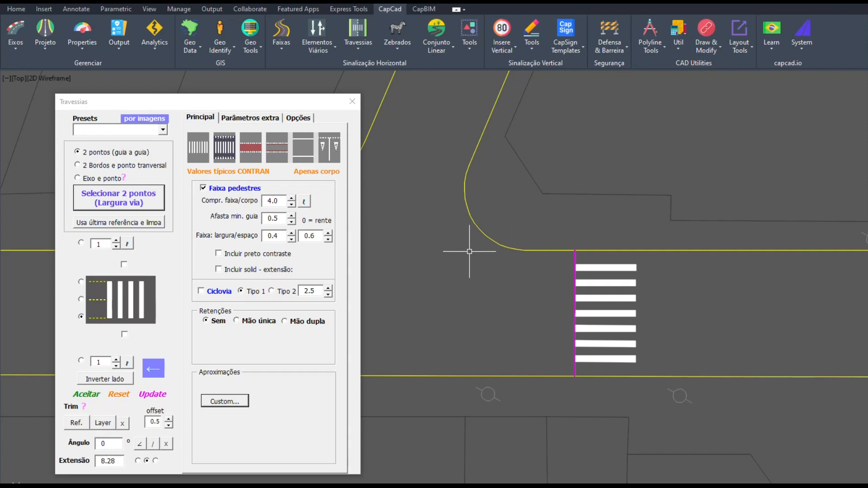
click(162, 130)
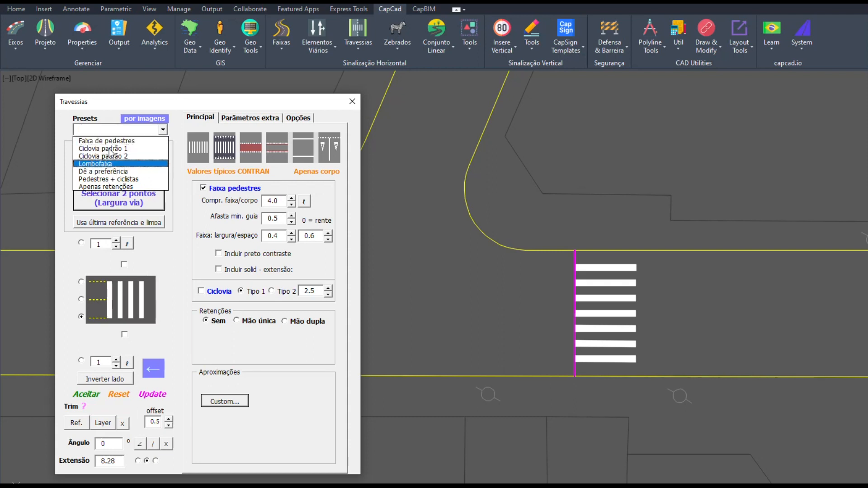
click(109, 114)
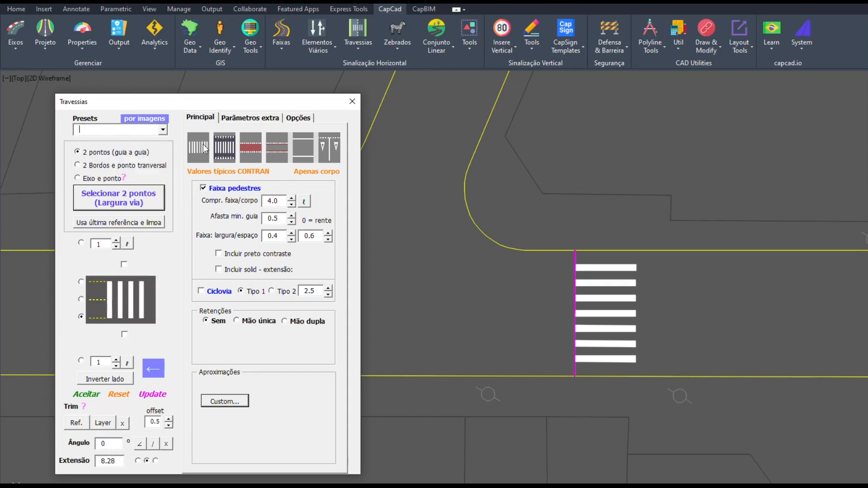
Step: Try a crosswalk length of 20 and return it to 4
double_click(282, 202)
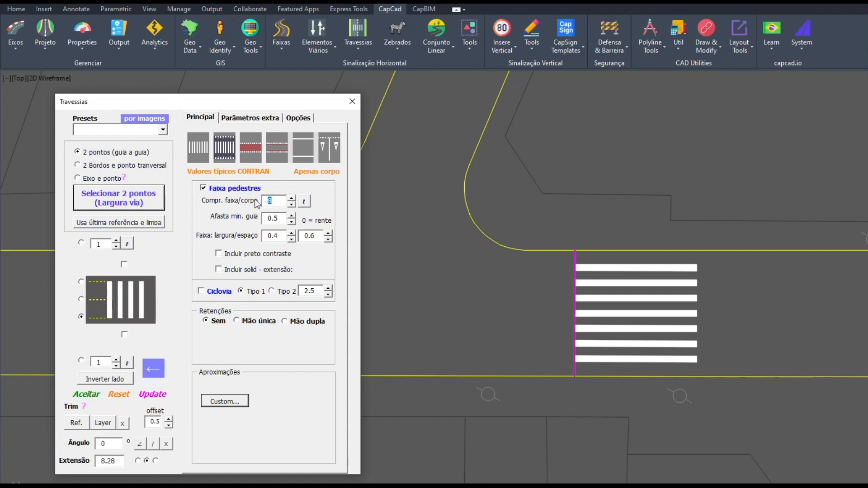
text(20)
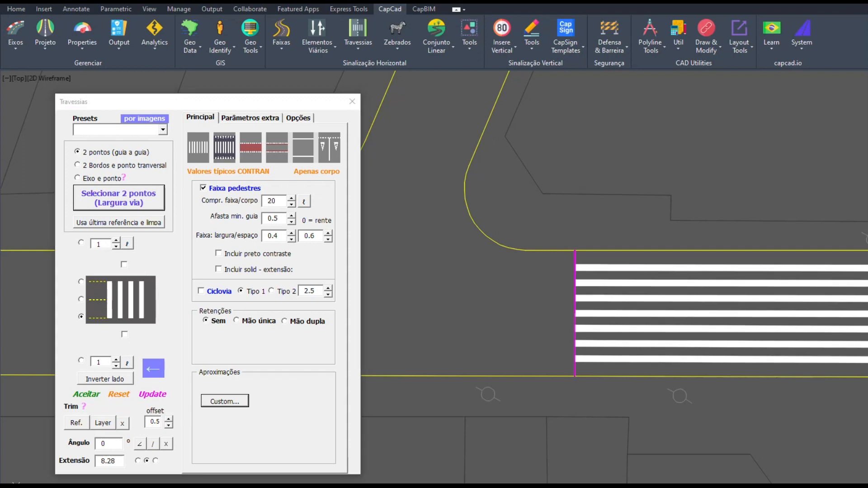
scroll(525, 335, down, 2)
middle_drag(523, 335, 532, 337)
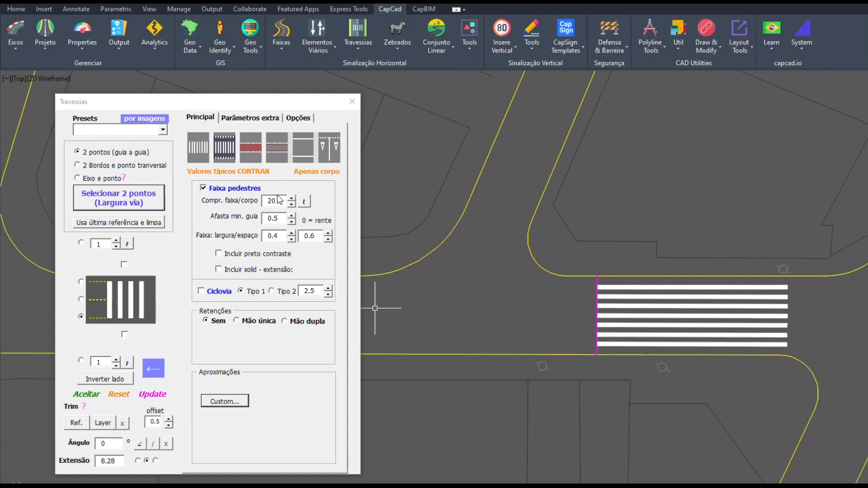
click(252, 174)
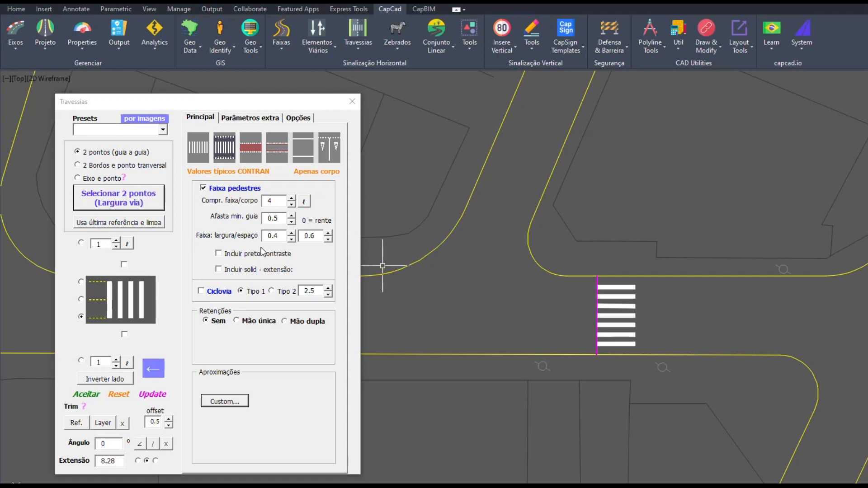
Step: Try a minimum curb clearance of 0 for the crosswalk and return it to 0.5
double_click(283, 219)
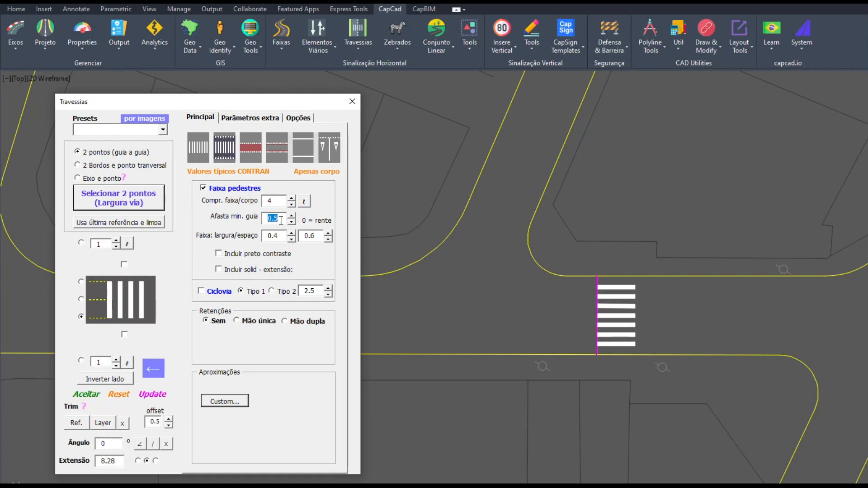
text(0)
key(Tab)
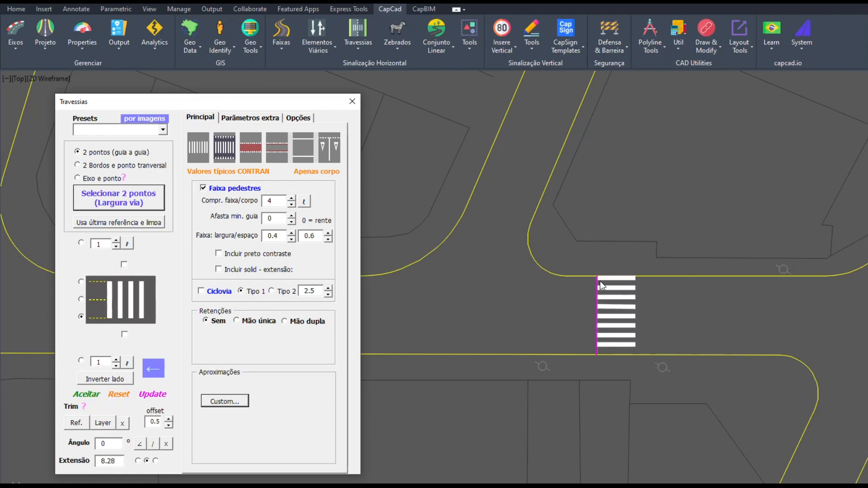
click(279, 221)
key(Tab)
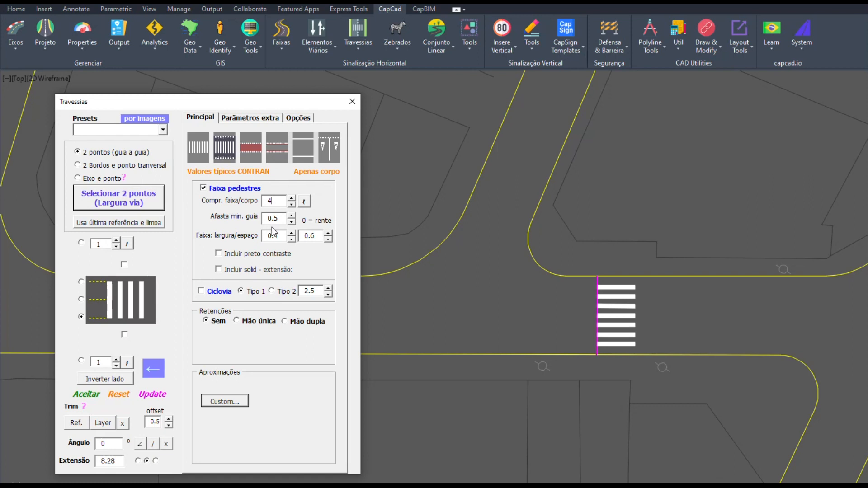
Step: Try the black contrast background on the crosswalk and remove it again
click(556, 315)
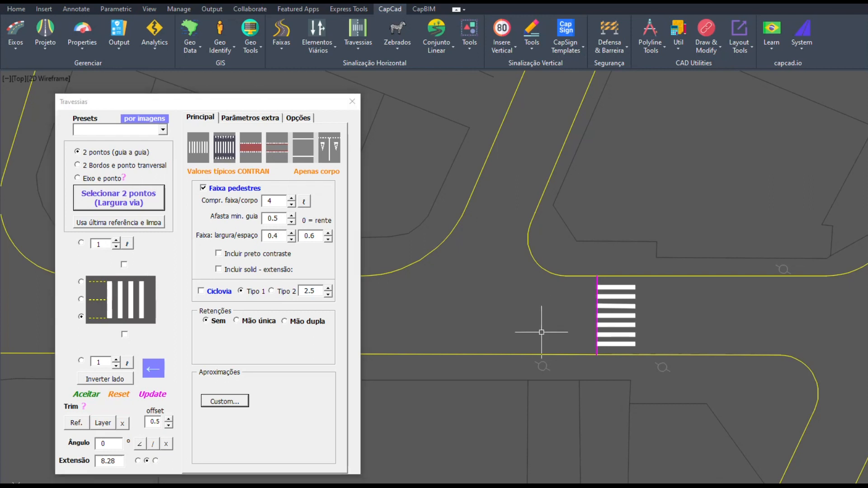
click(219, 254)
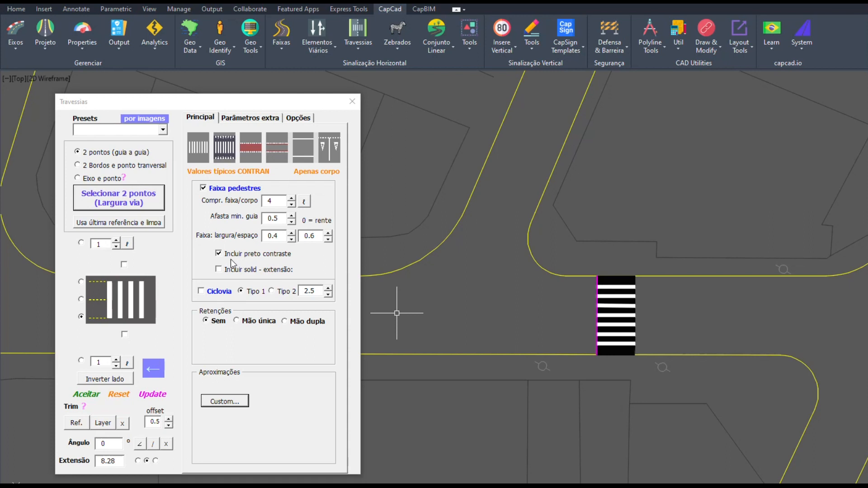
click(219, 254)
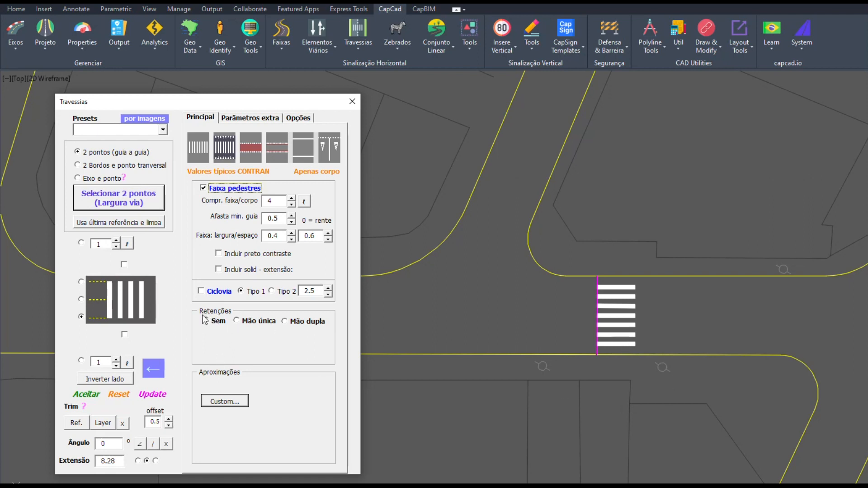
Step: Add a one-way stop line and try aligning the reference line to its inner edge and centre, ending on its outer edge
click(237, 321)
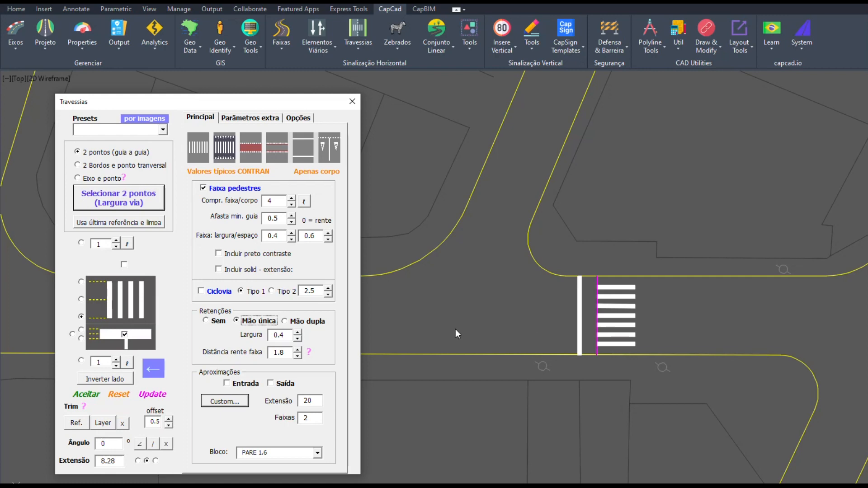
click(81, 330)
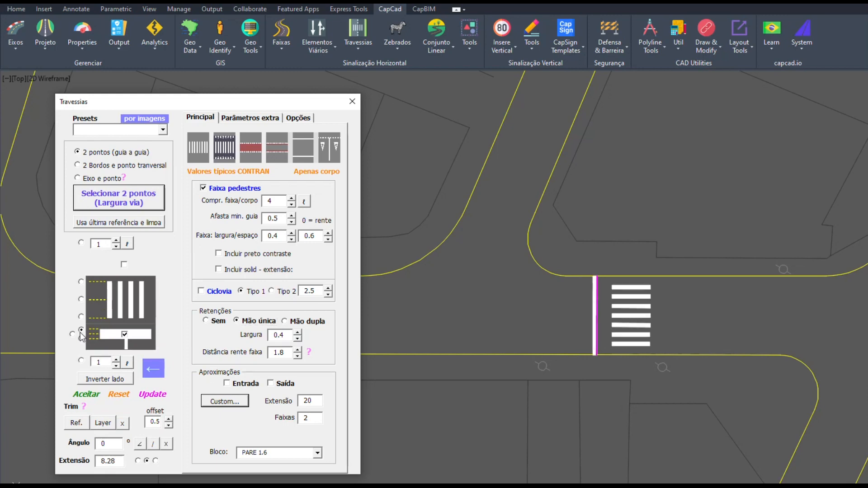
scroll(611, 283, up, 5)
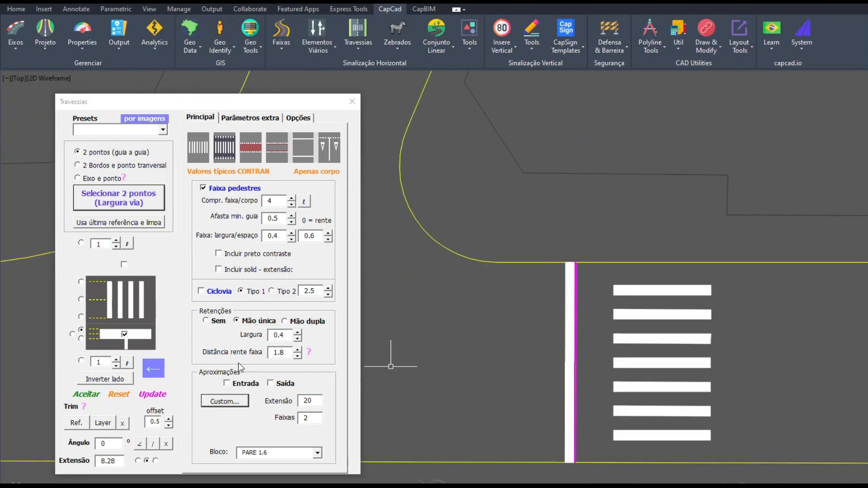
click(73, 335)
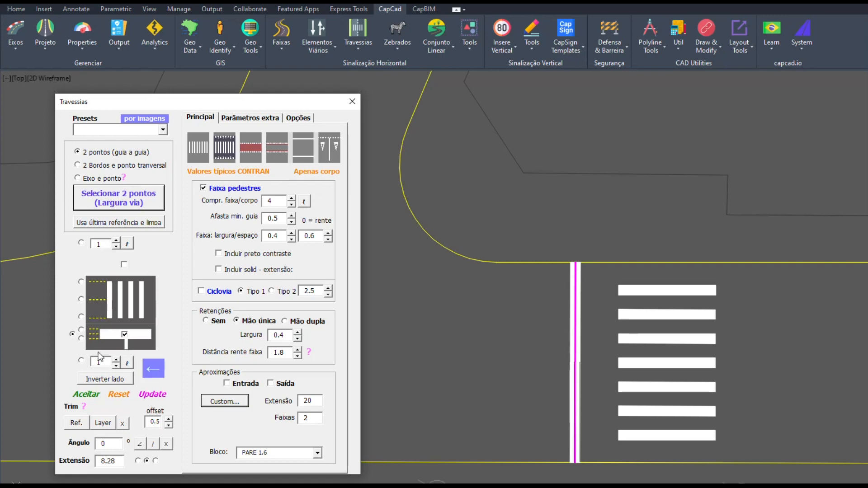
click(82, 339)
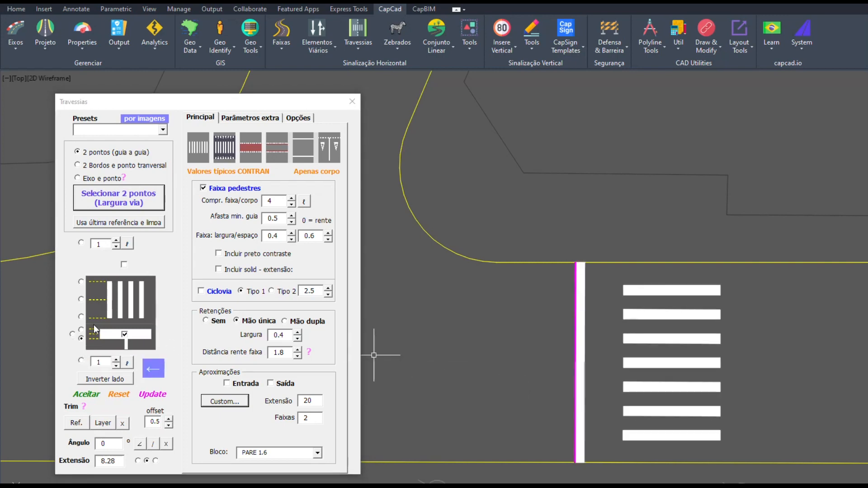
Step: Turn off the one-way stop line and switch the crossing to two-way retention lines (Mão dupla)
click(125, 334)
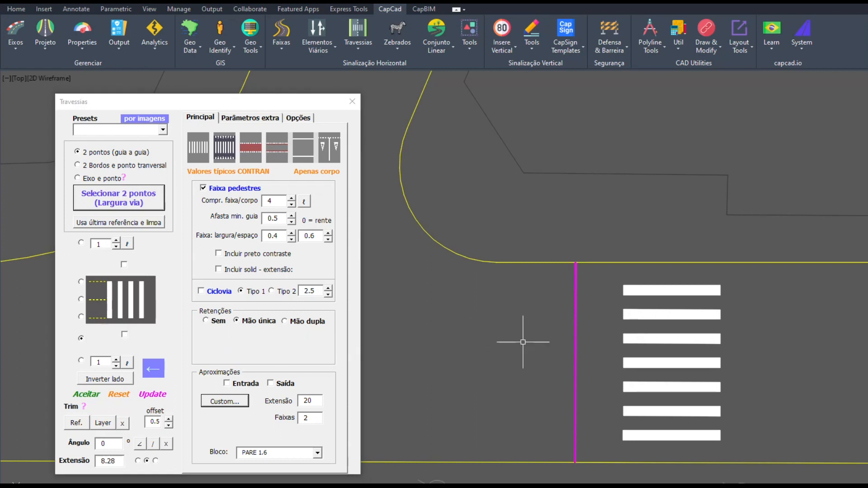
scroll(527, 336, down, 1)
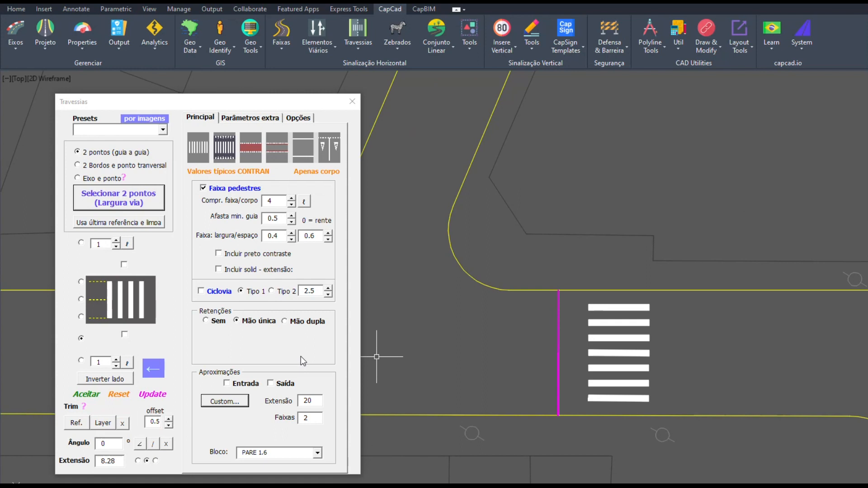
click(285, 321)
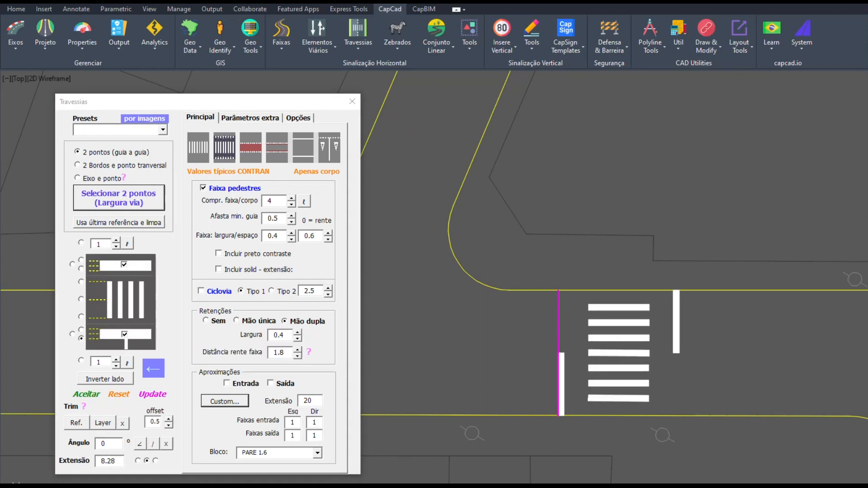
scroll(572, 349, down, 1)
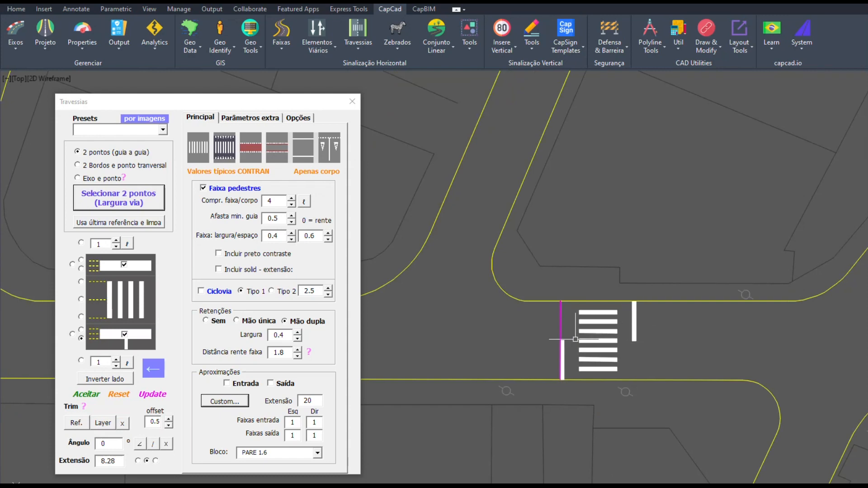
middle_drag(481, 346, 523, 340)
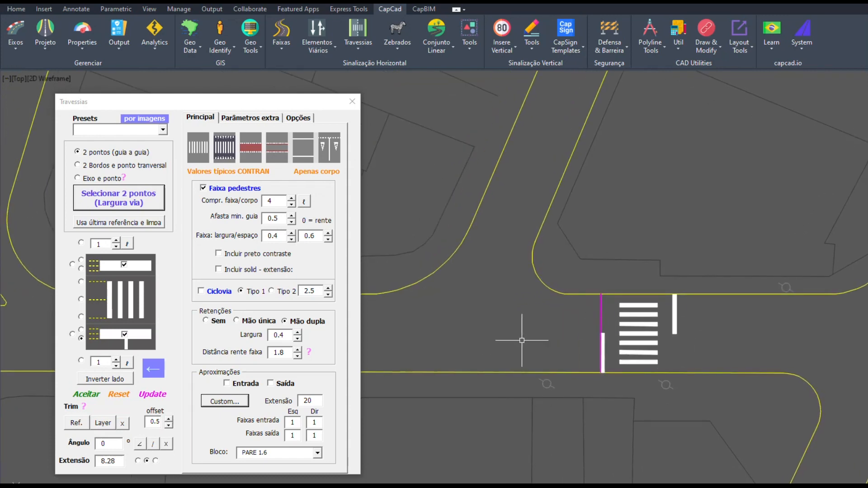
Step: Enable the entry and exit approach markings and set their pavement block to the blank option
click(227, 384)
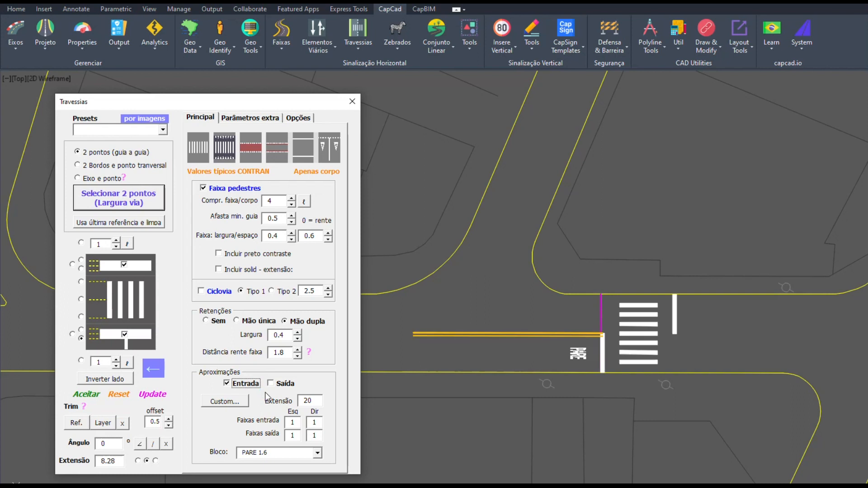
click(286, 384)
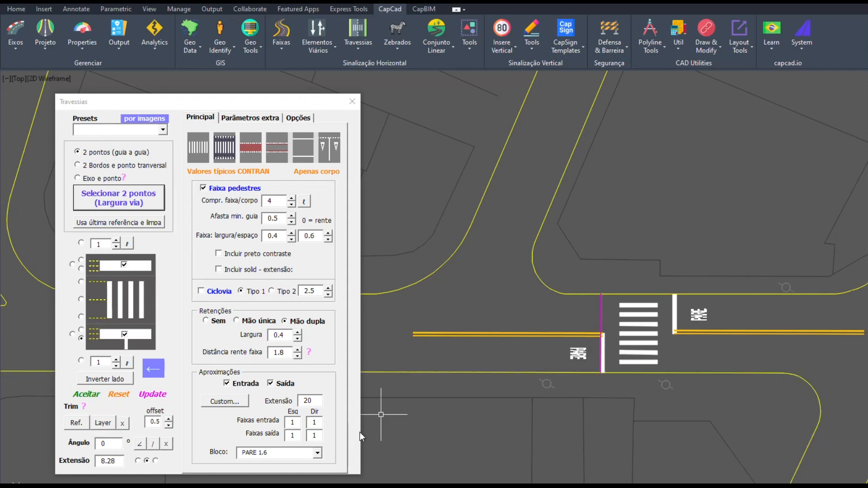
click(319, 454)
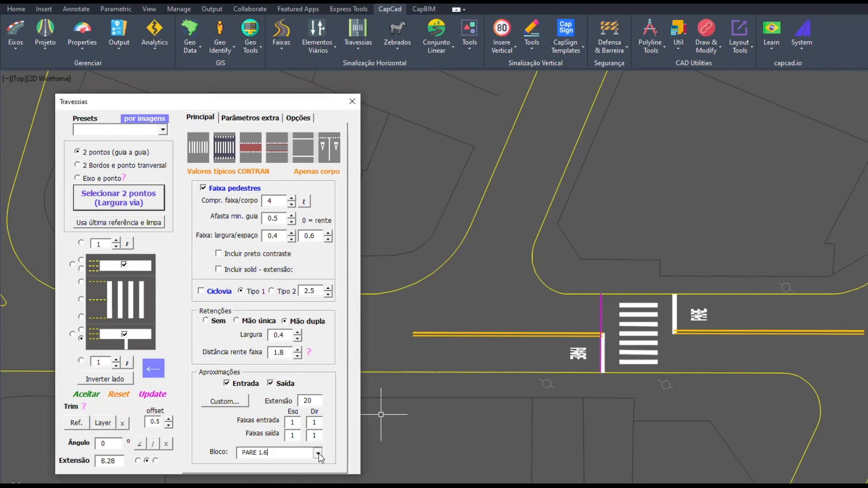
click(319, 455)
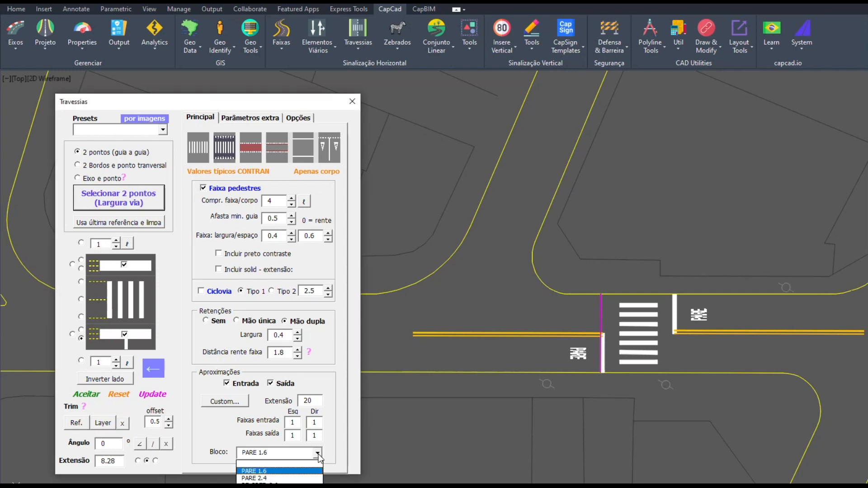
click(270, 465)
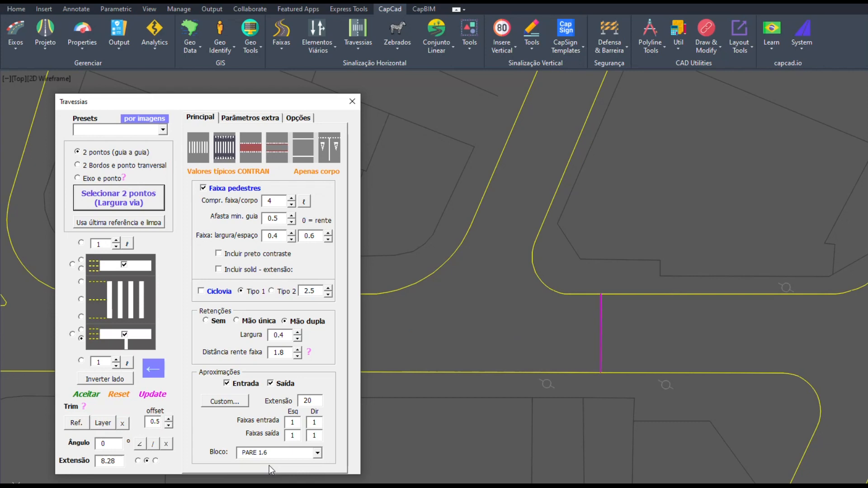
Step: Try the PARE 2.4 and DE_PREF_3.6 pavement blocks on the approaches and clear the block again
click(319, 454)
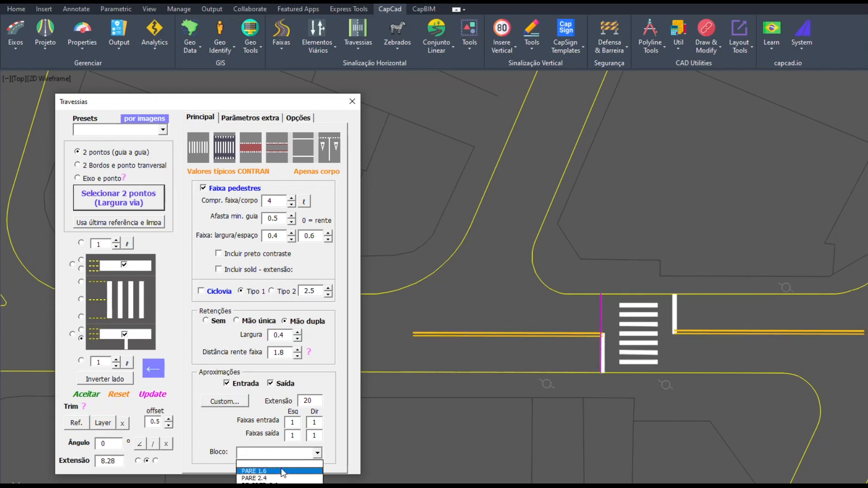
scroll(577, 285, down, 2)
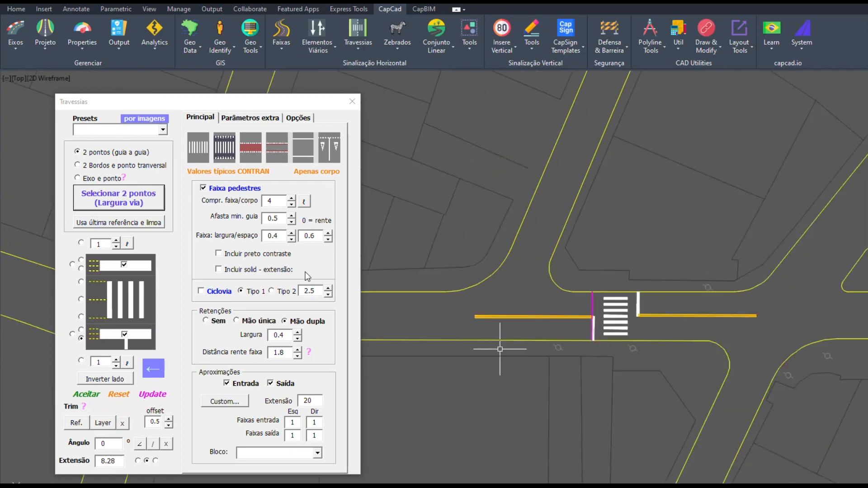
drag(203, 101, 186, 83)
click(300, 435)
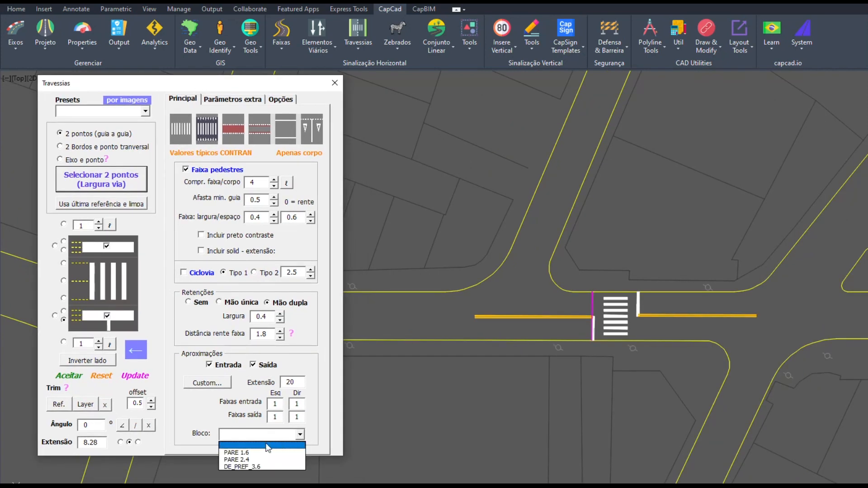
click(251, 460)
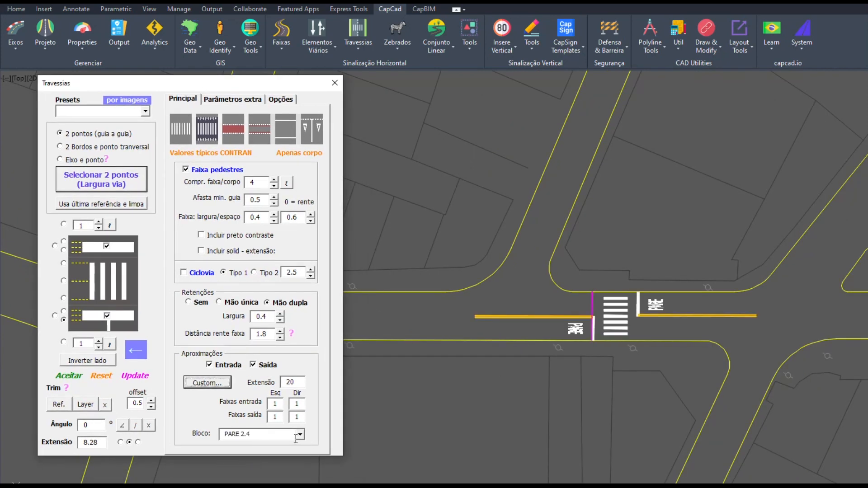
click(300, 434)
click(271, 465)
key(Down)
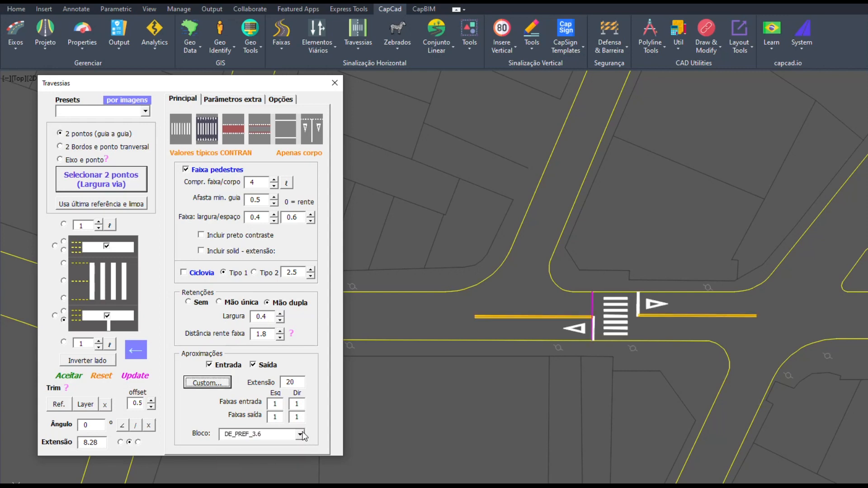
click(301, 434)
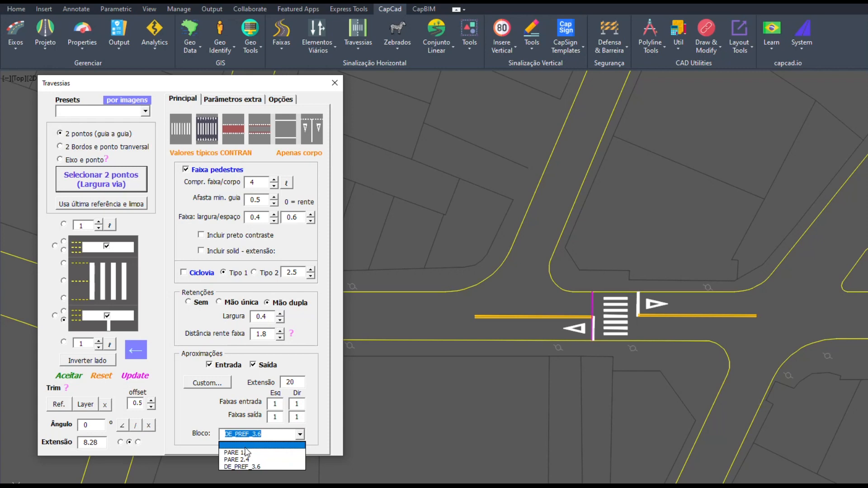
click(245, 446)
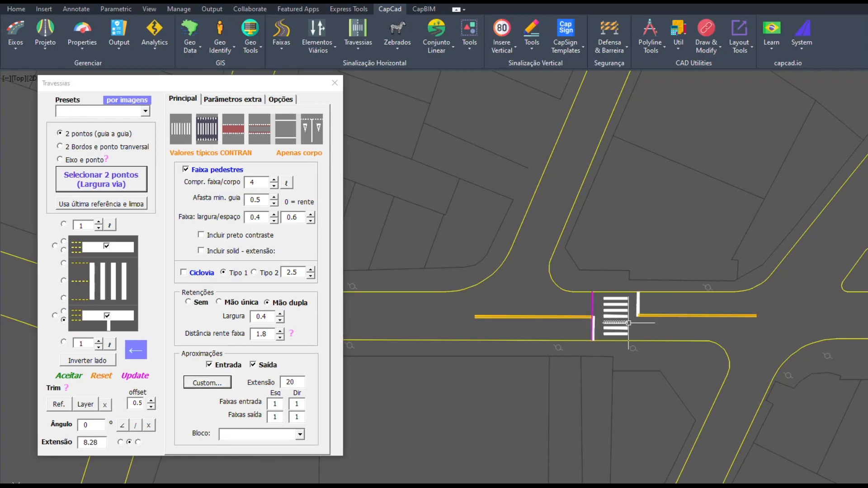
Step: Set the entry approach's right-hand lanes and the exit approach's left-hand lanes to 2 each
scroll(629, 322, up, 2)
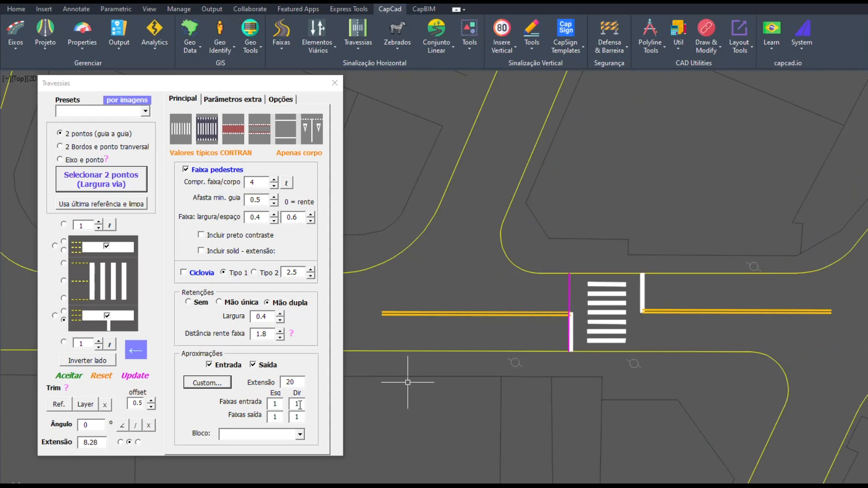
double_click(295, 405)
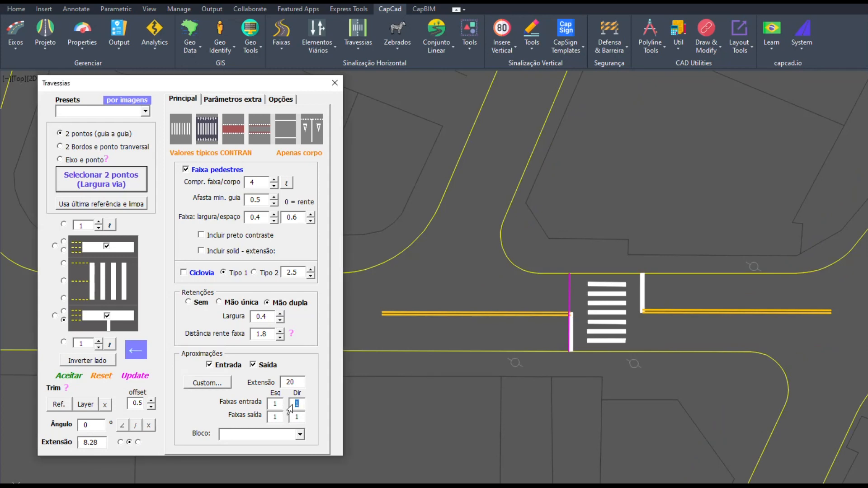
text(2)
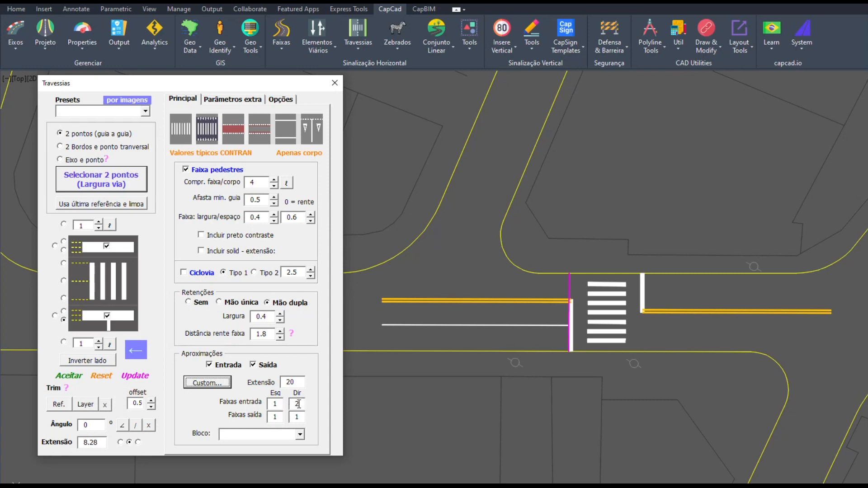
double_click(275, 416)
text(2)
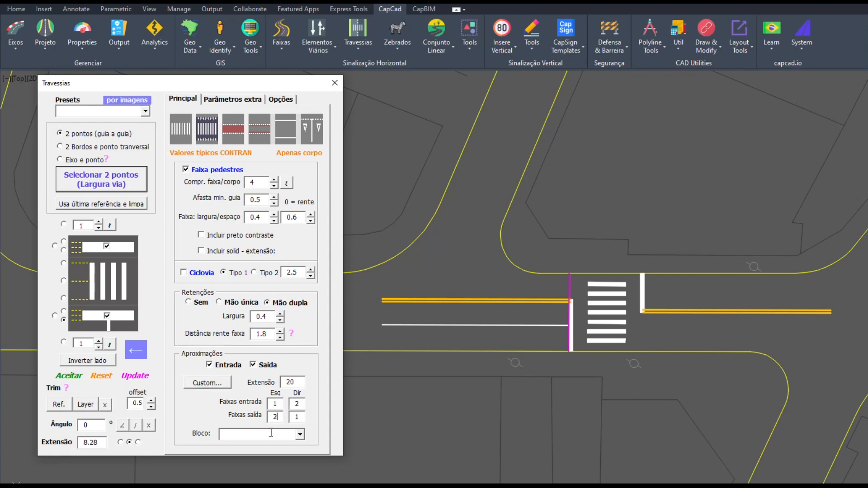
key(Tab)
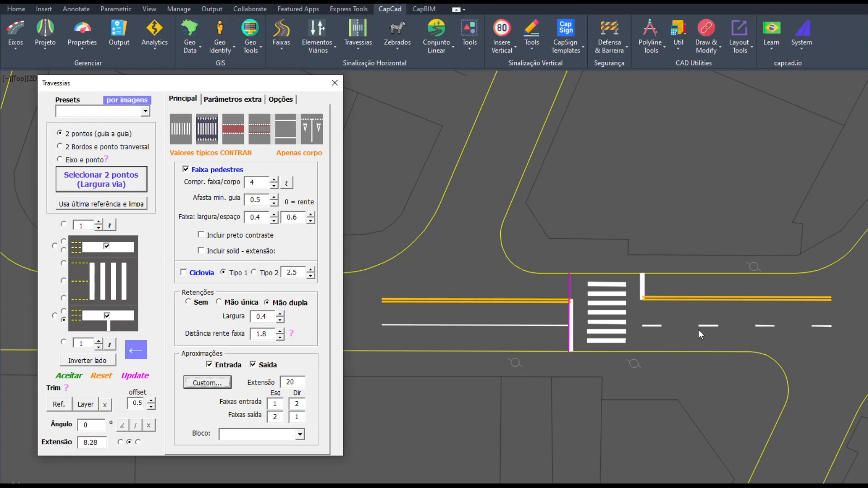
Step: Set the entry approach to 2 left and 1 right lanes and the exit approach to 1 left and 2 right
double_click(281, 405)
text(2)
key(Tab)
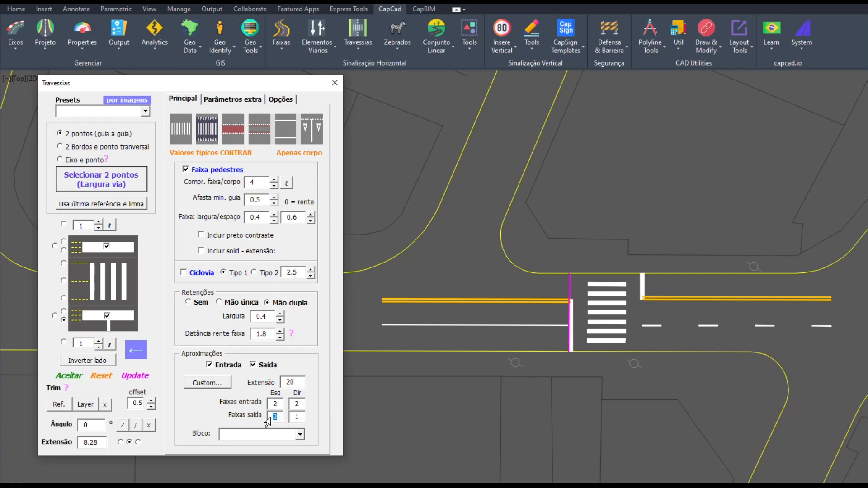
text(1)
key(Tab)
text(1)
key(Tab)
text(2)
key(Tab)
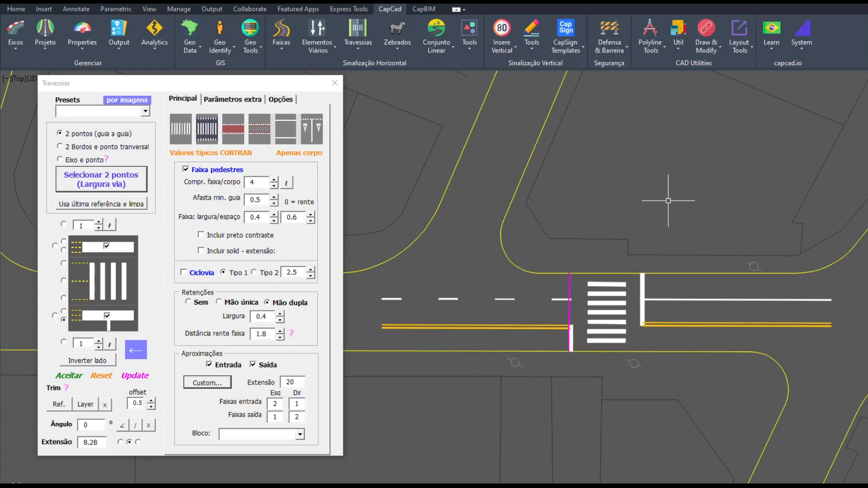
Step: Open CapCad's command shortcuts window (Atalhos de Comandos) and close it again
click(803, 52)
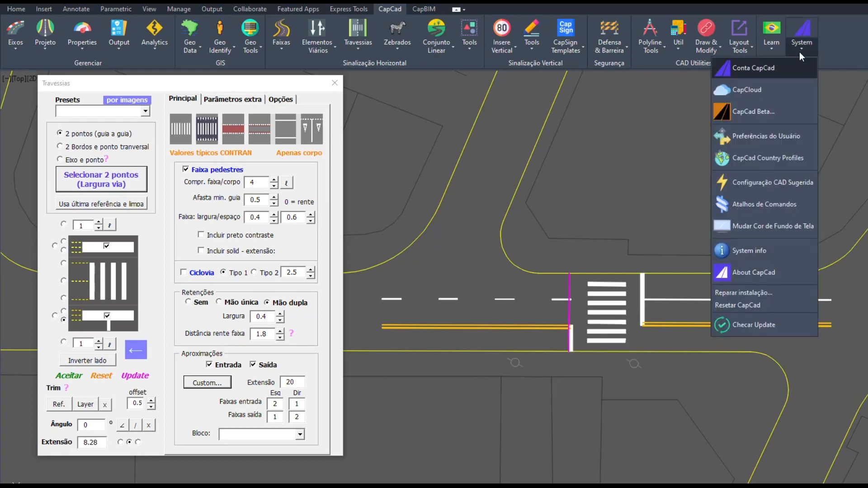
click(756, 209)
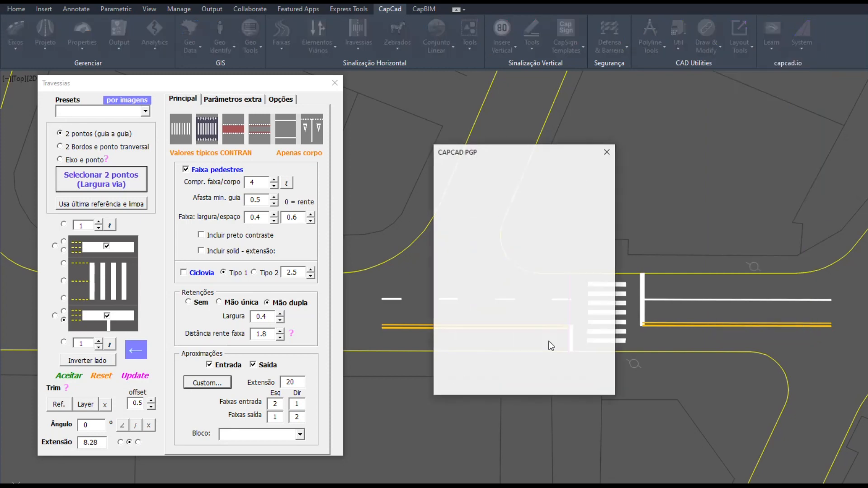
click(608, 151)
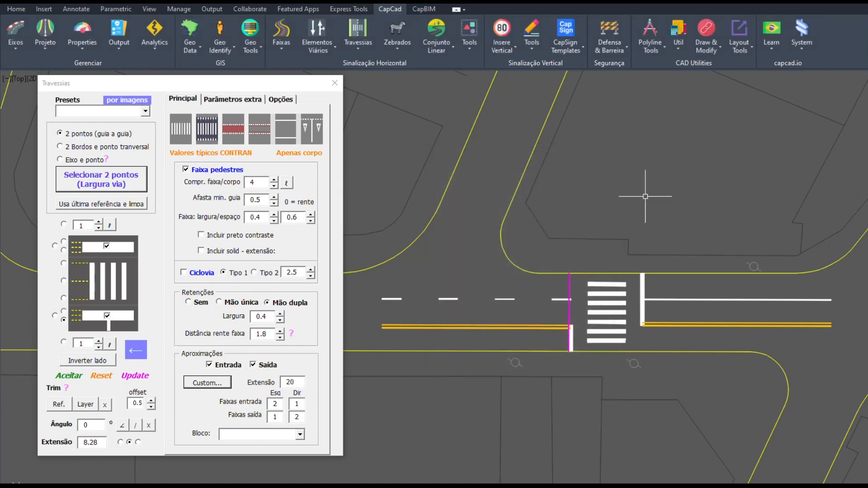
Step: Run SD (CAPCAD_XDATA_SELECTION_DELETE) on a crossing stripe to delete the whole crossing with its stop lines and approach markings
text(SD)
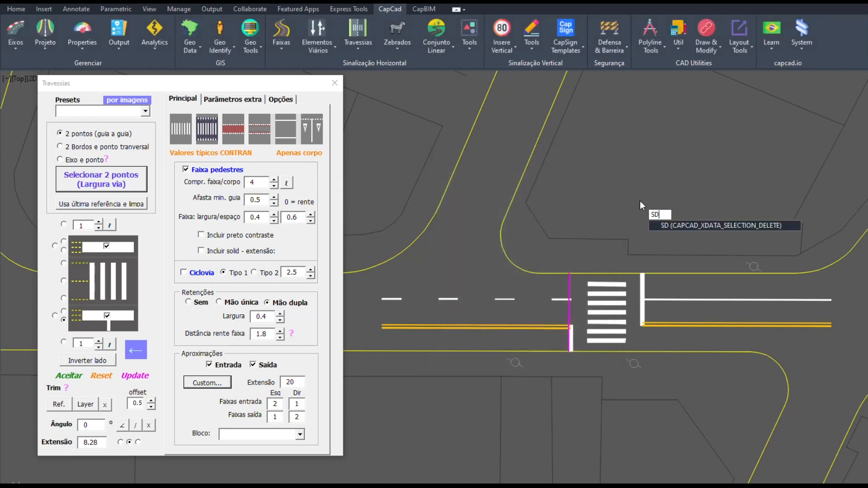
key(Return)
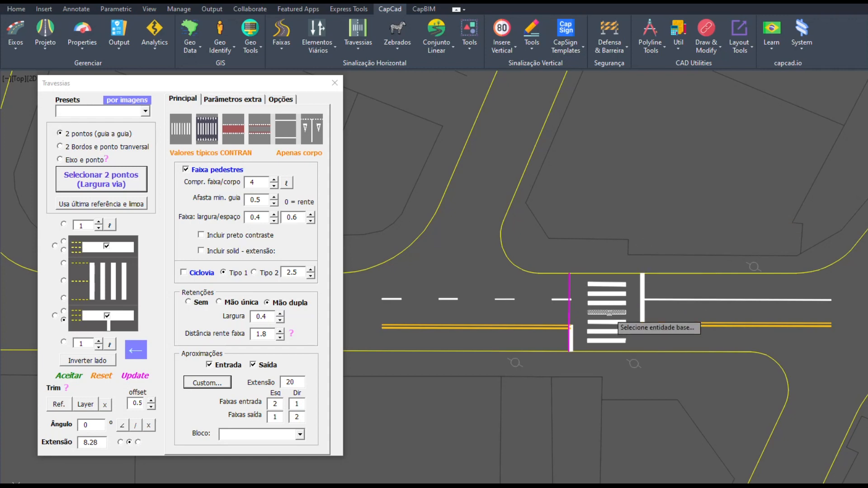
click(612, 312)
key(Escape)
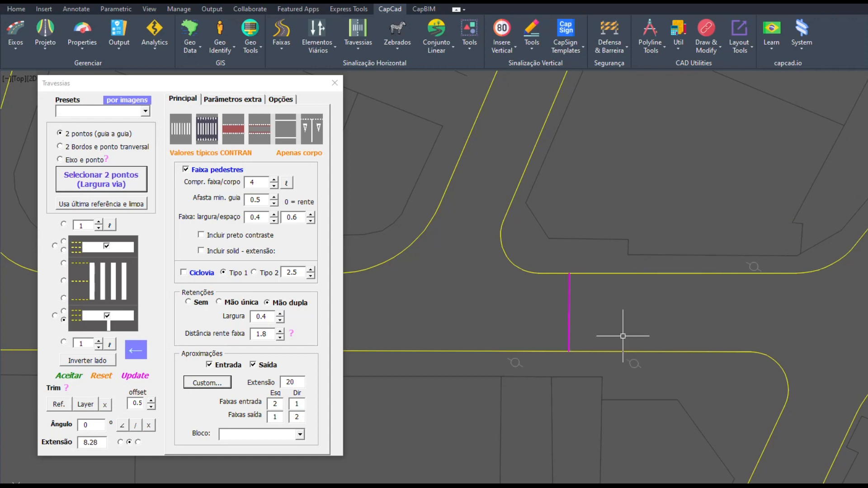
Step: Place a crossing by two points over the mouth of the slanted side street, spanning about 21.5 m between the curb ends
mouse_move(423, 319)
middle_down()
mouse_move(617, 331)
mouse_move(665, 342)
middle_up()
scroll(666, 343, down, 2)
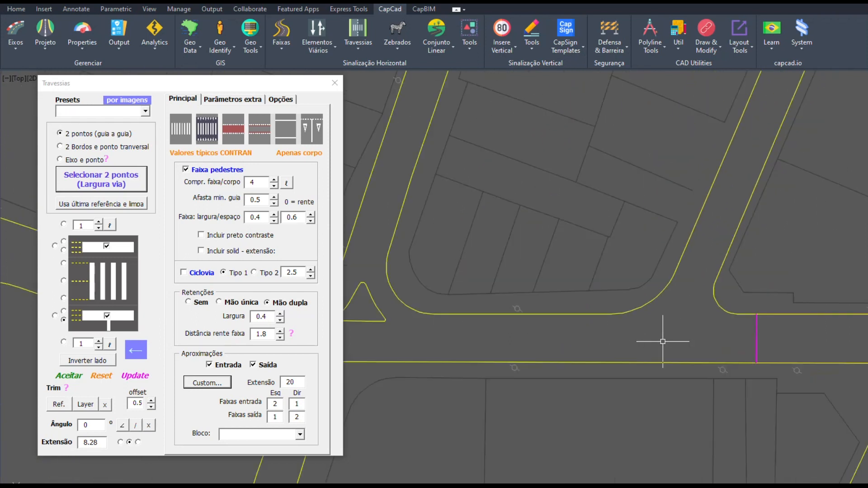
click(141, 346)
click(99, 183)
click(612, 313)
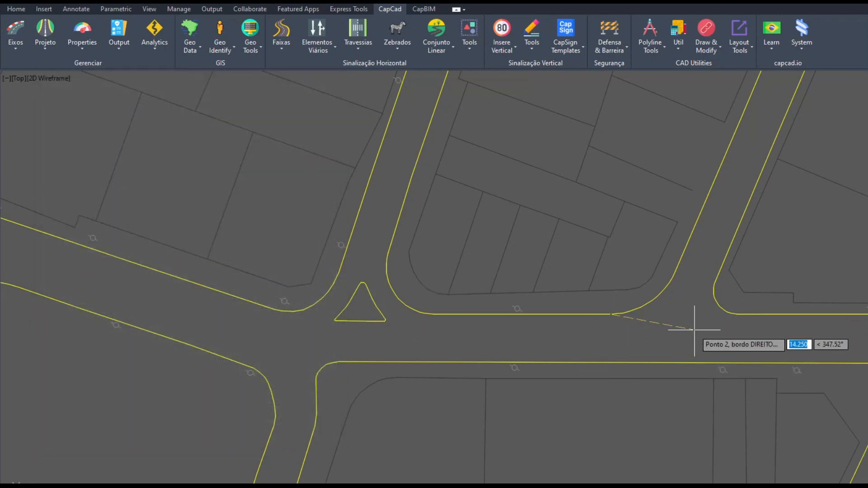
click(737, 314)
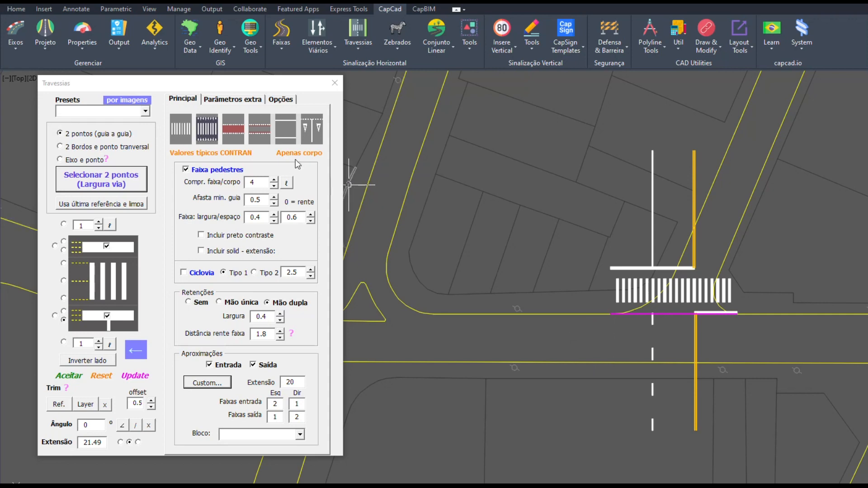
Step: Reduce the side-street crossing to its body only, without stop lines or approaches
click(309, 154)
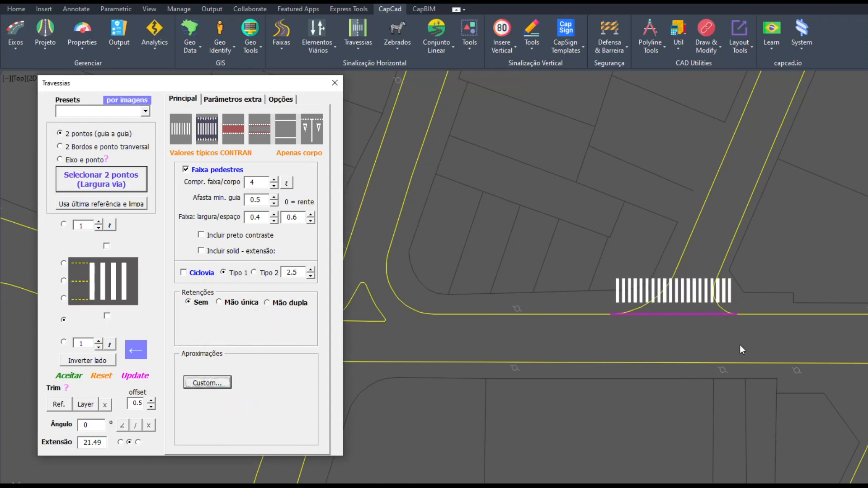
click(677, 349)
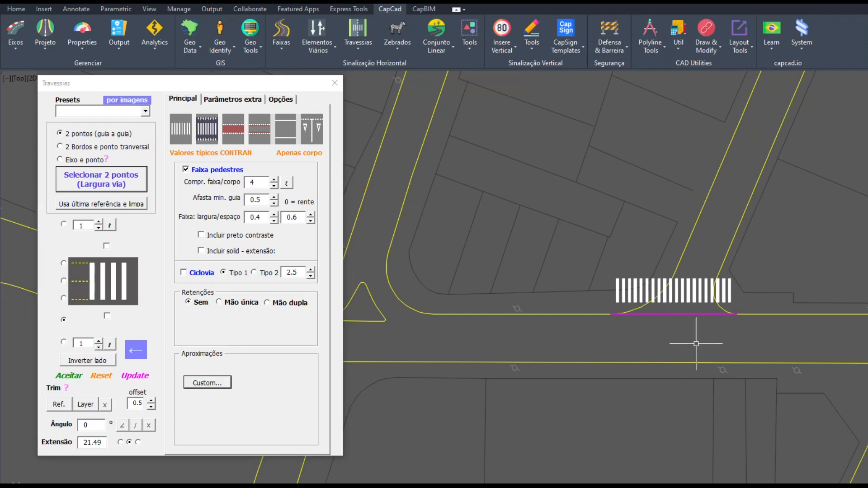
scroll(719, 317, up, 2)
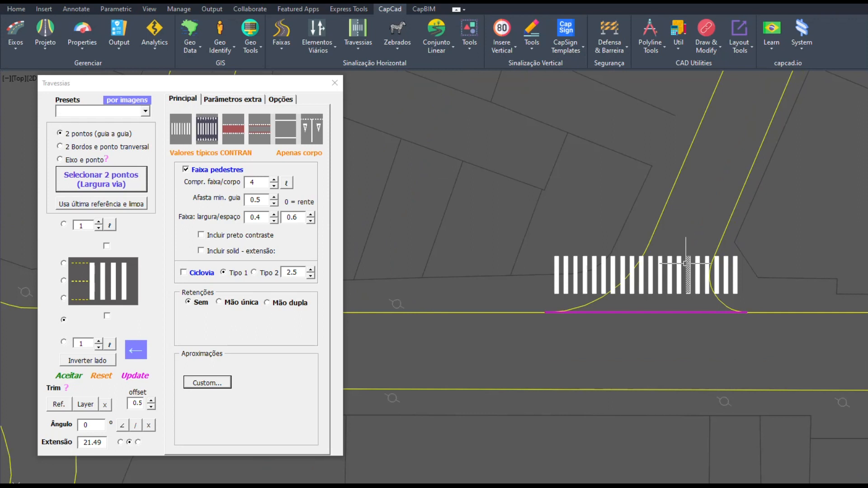
Step: Try the stripes flush with the reference line and on the inverted side, and place them at an offset of 1 on the original side
click(65, 298)
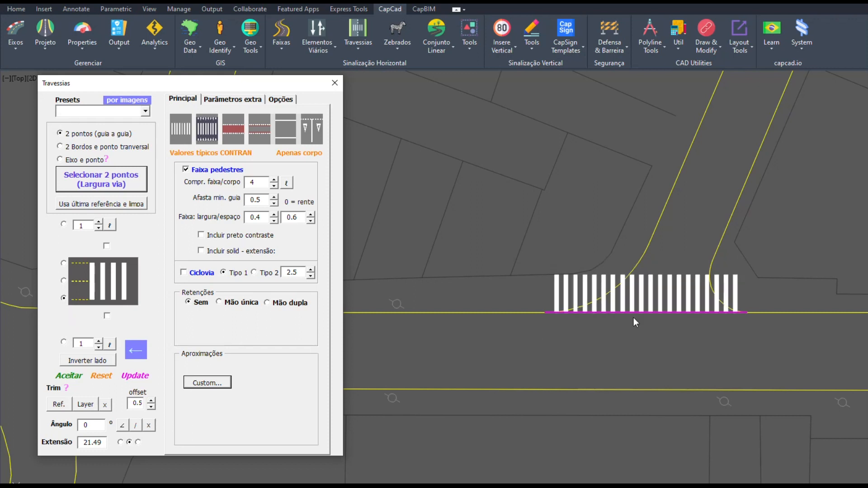
click(88, 360)
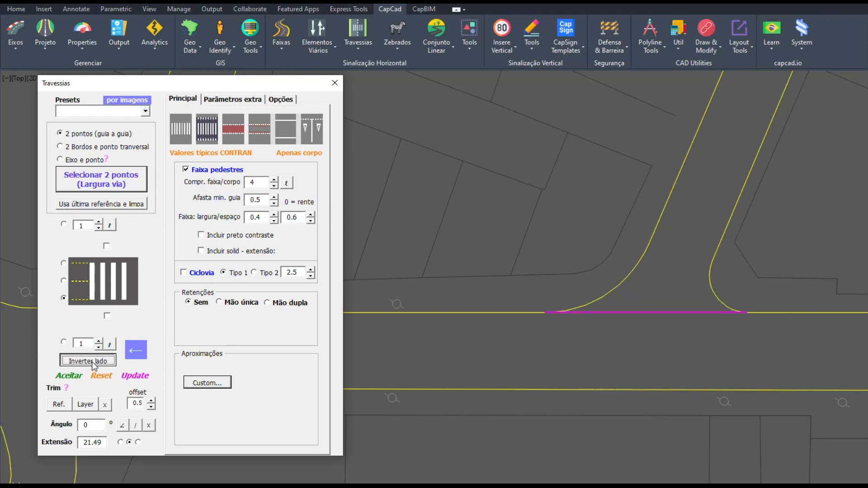
click(92, 362)
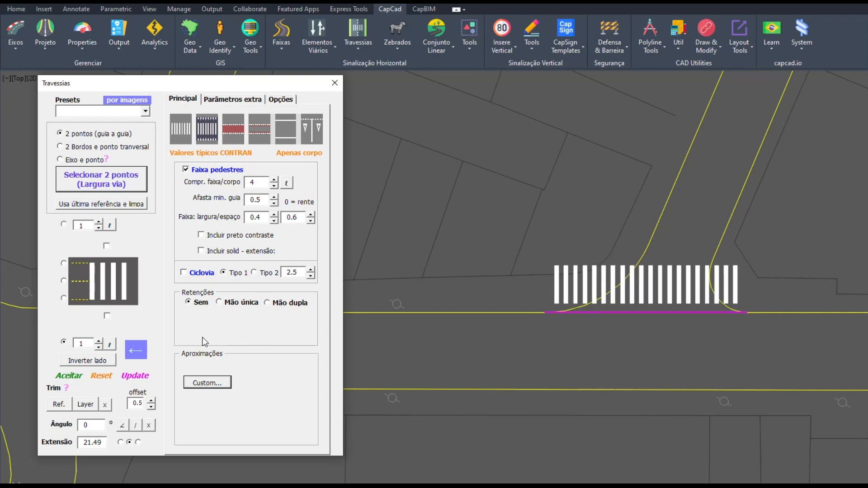
click(610, 339)
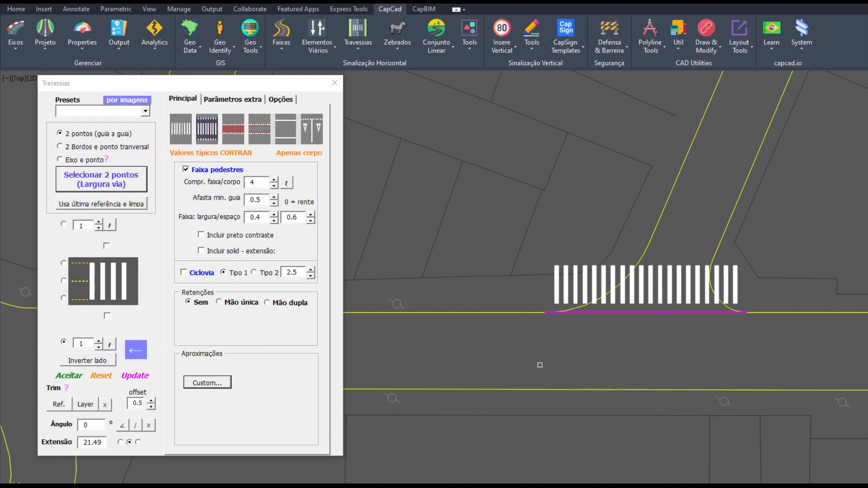
Step: Angle the stripes along the side street, first by two picked points and finally by selecting its curb line
click(123, 426)
click(595, 363)
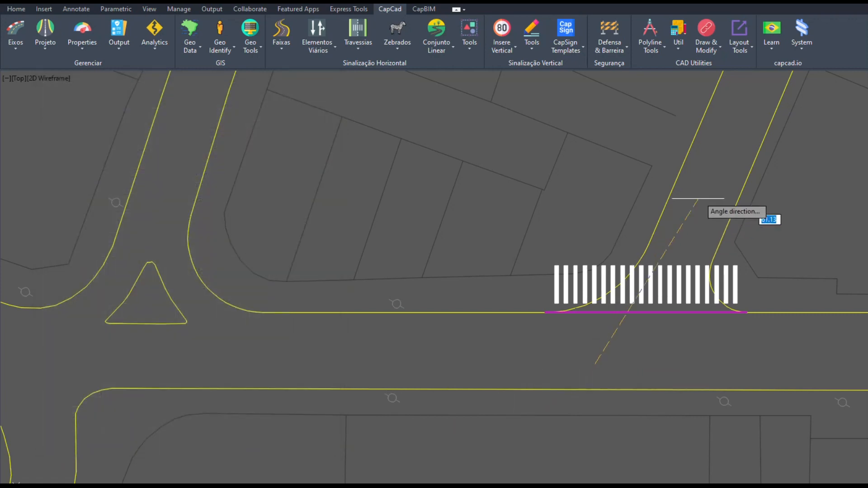
click(690, 125)
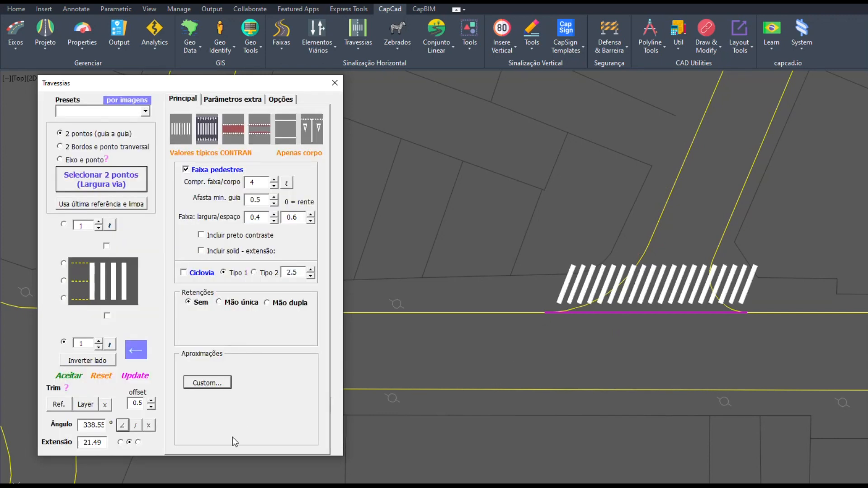
click(137, 427)
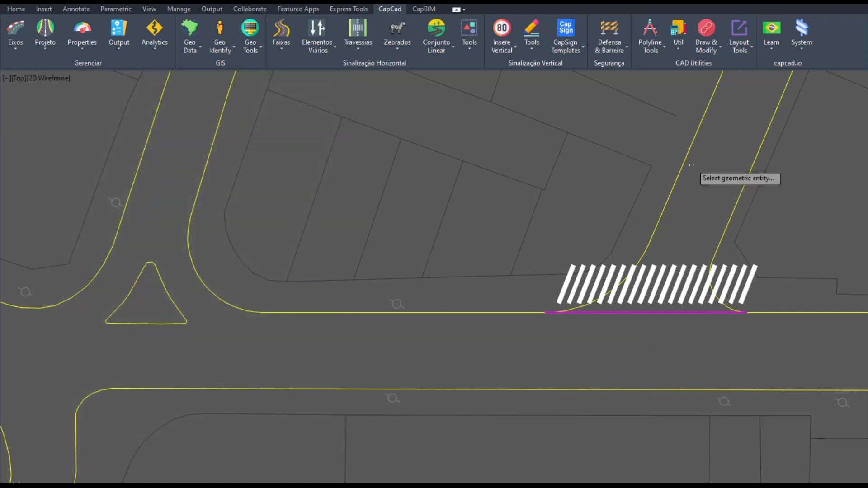
click(693, 142)
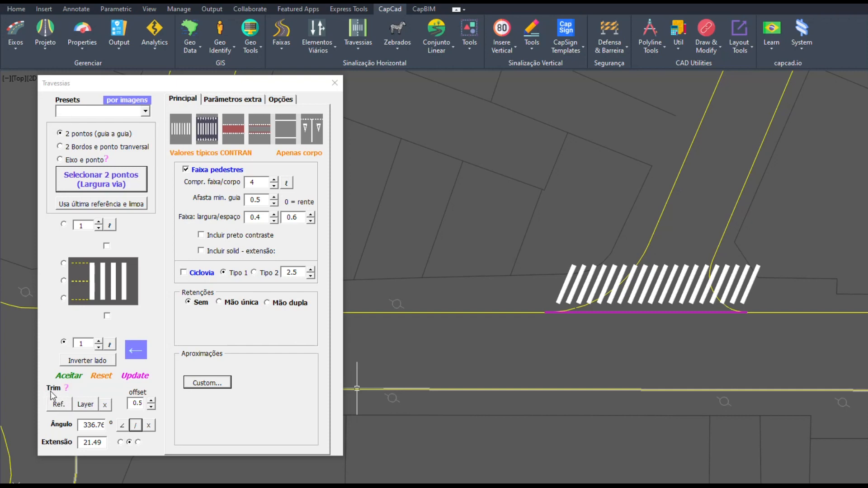
Step: Trim the stripes to the two side-street curbs using them as references with a 0.5 offset
click(60, 404)
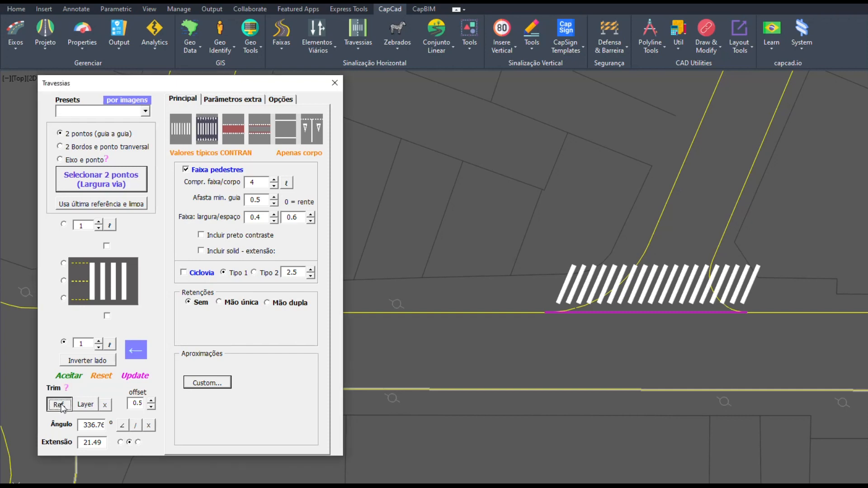
click(649, 243)
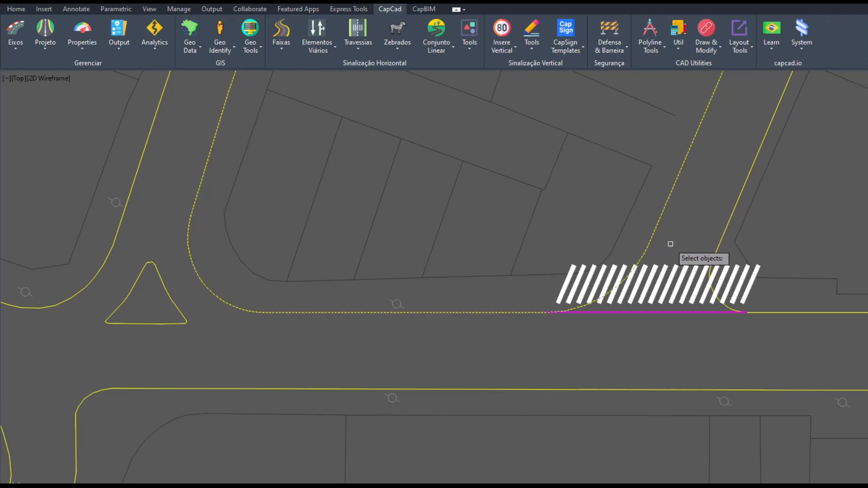
click(721, 232)
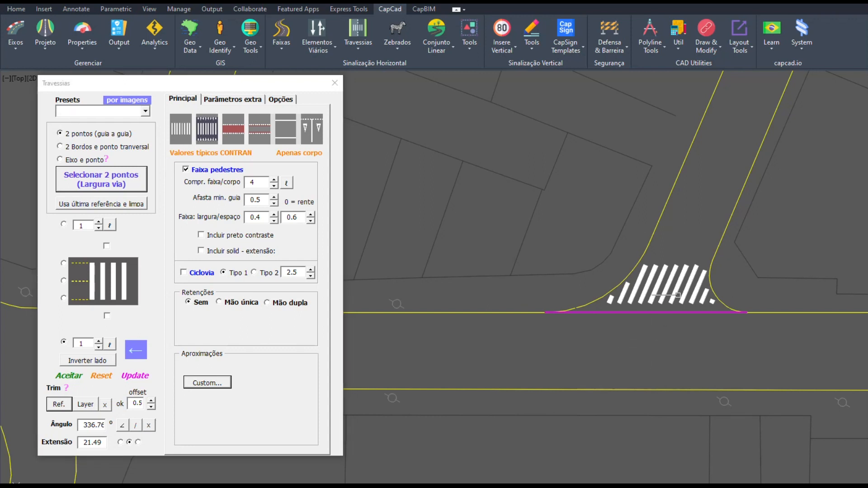
Step: Change the crossing's output to polyline contours with hatch (Contorno Polyline com hachura)
click(287, 102)
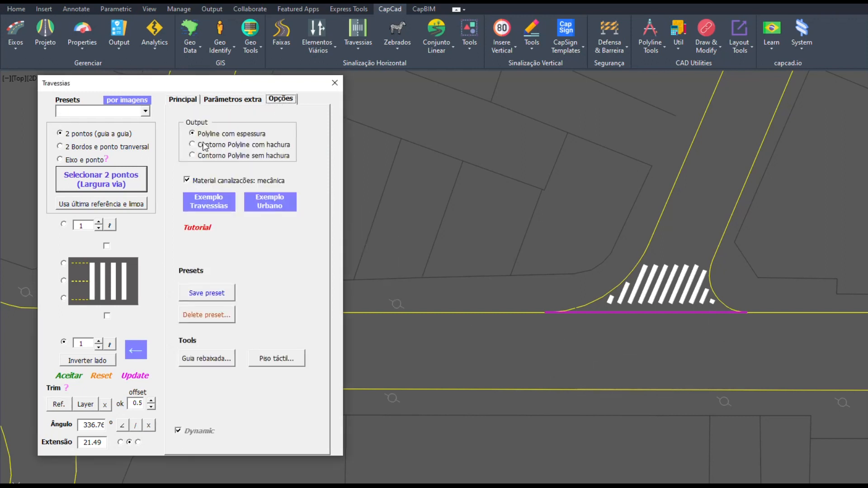
click(192, 145)
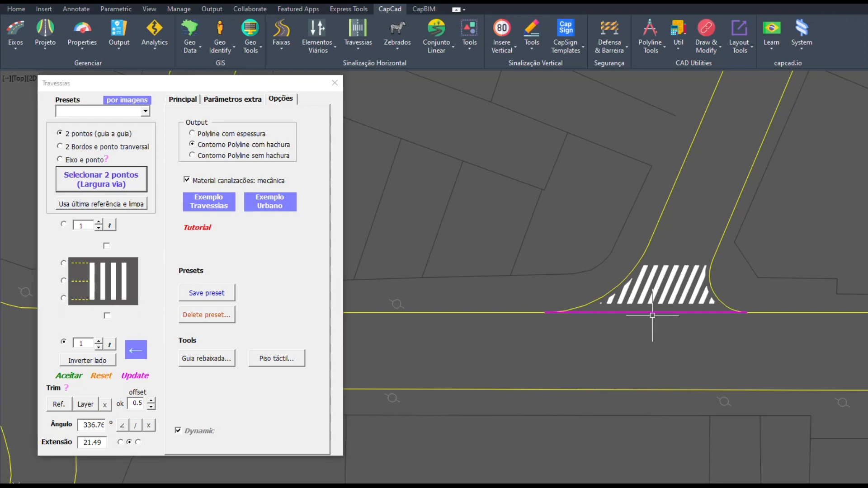
scroll(670, 317, up, 2)
middle_drag(617, 343, 618, 365)
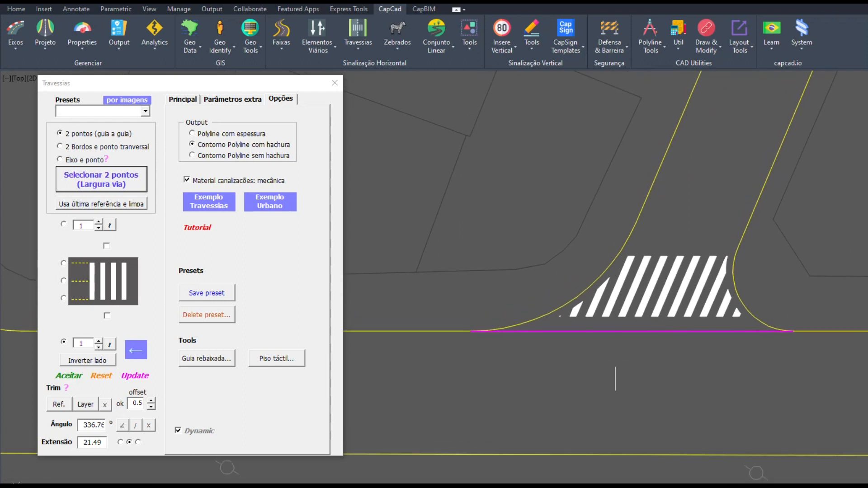
Step: Include the black contrast fill between the crossing's stripes
click(188, 102)
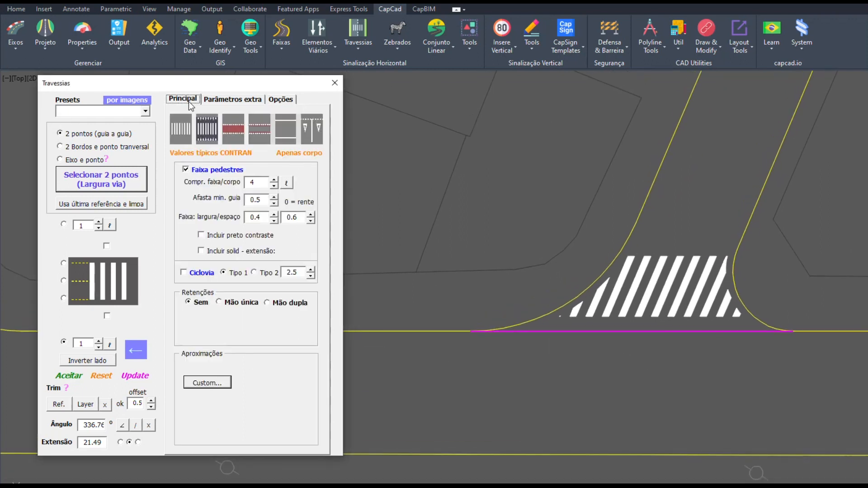
click(203, 237)
key(space)
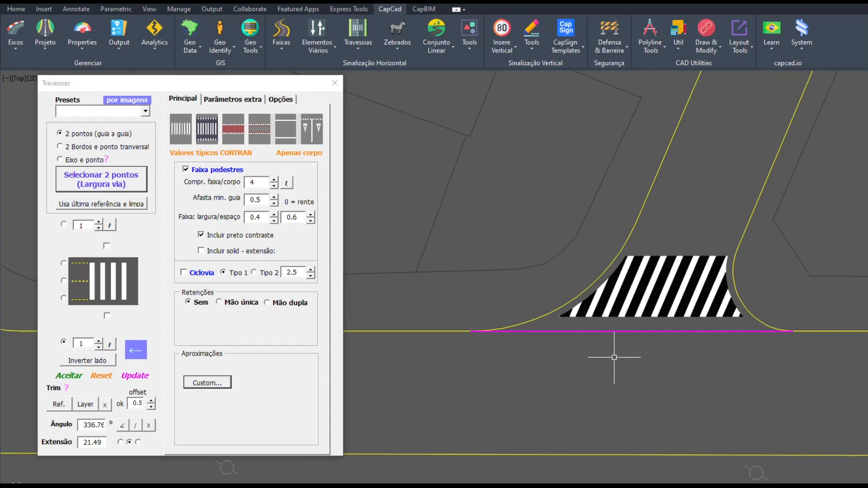
Step: Revisit the output options and accept the angled, trimmed crossing at the side street
click(270, 102)
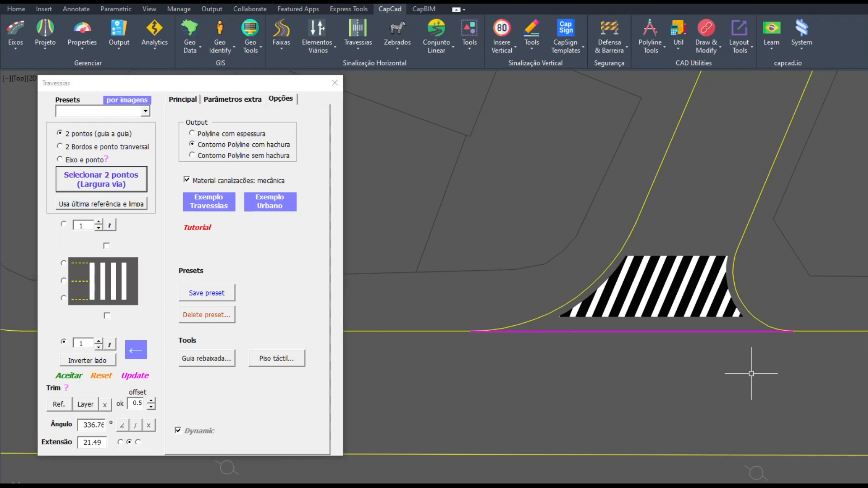
scroll(718, 359, down, 4)
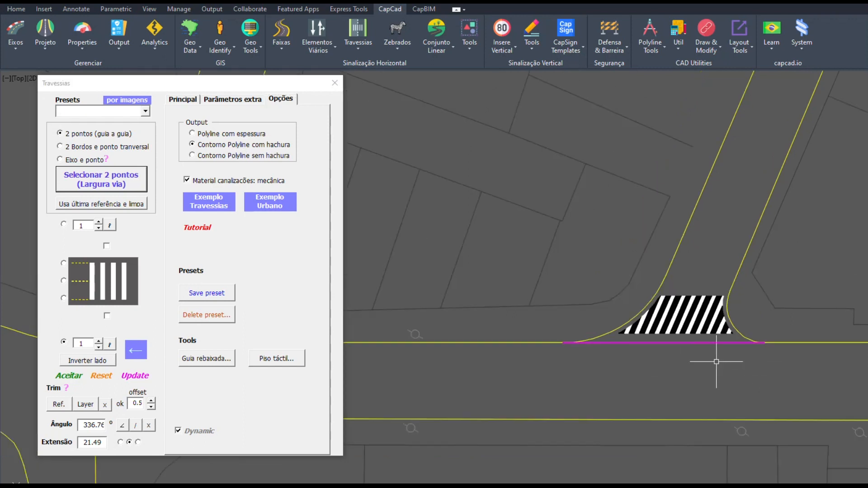
scroll(710, 368, up, 2)
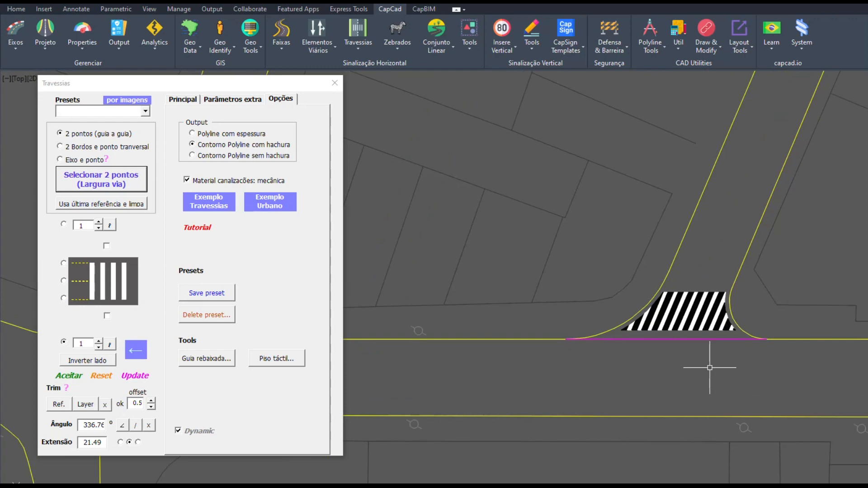
click(74, 375)
click(673, 417)
Step: Load the typical bicycle crossing preset Ciclovia padrão 1 in place of the pedestrian crossing
mouse_move(528, 382)
middle_down()
mouse_move(607, 374)
mouse_move(637, 356)
middle_up()
scroll(661, 360, down, 4)
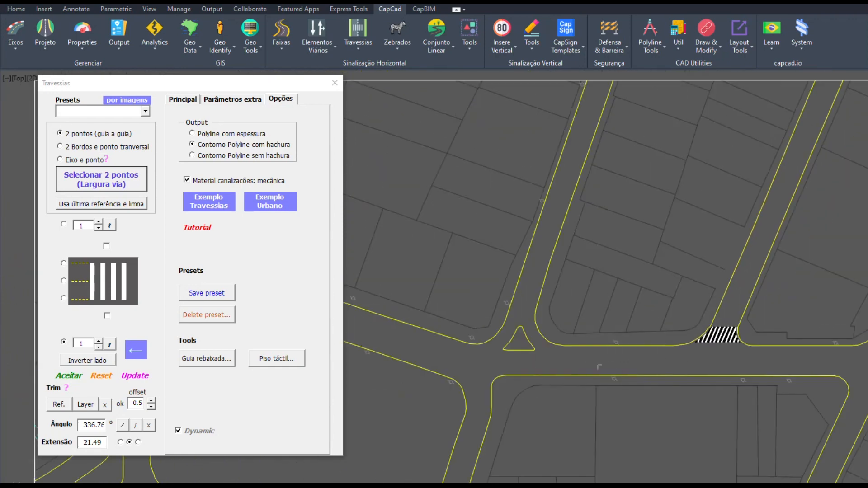
middle_drag(668, 362, 650, 356)
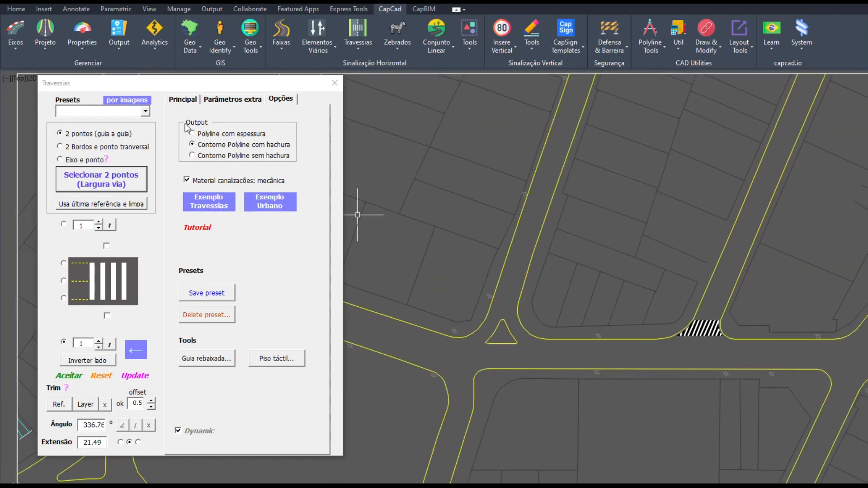
click(184, 100)
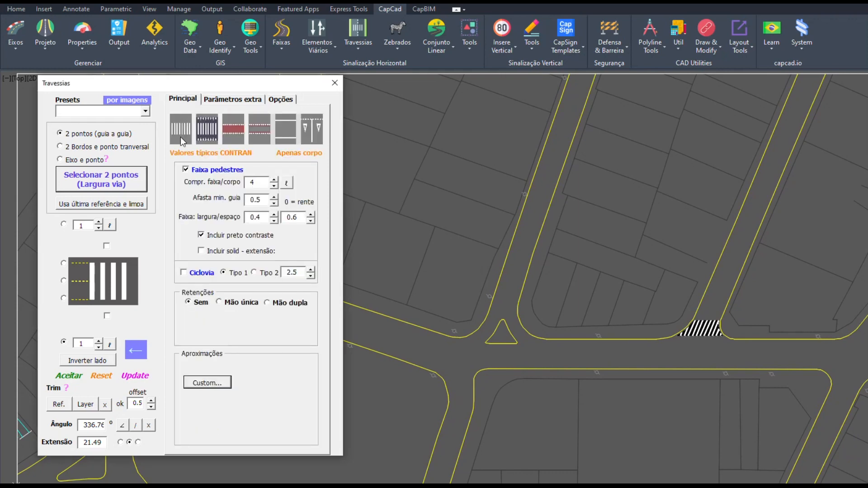
click(236, 130)
click(703, 352)
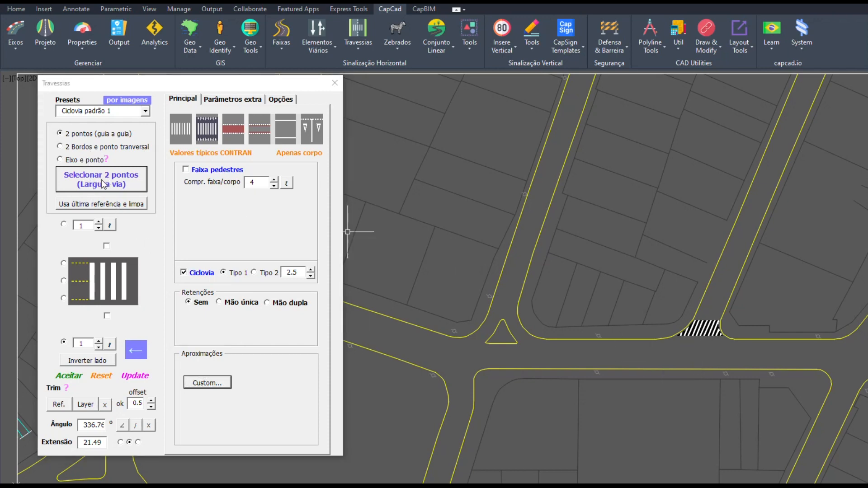
Step: Place the bicycle crossing on the horizontal street, using both road edges and a transverse point (2 Bordos e ponto tranversal) as reference
click(67, 149)
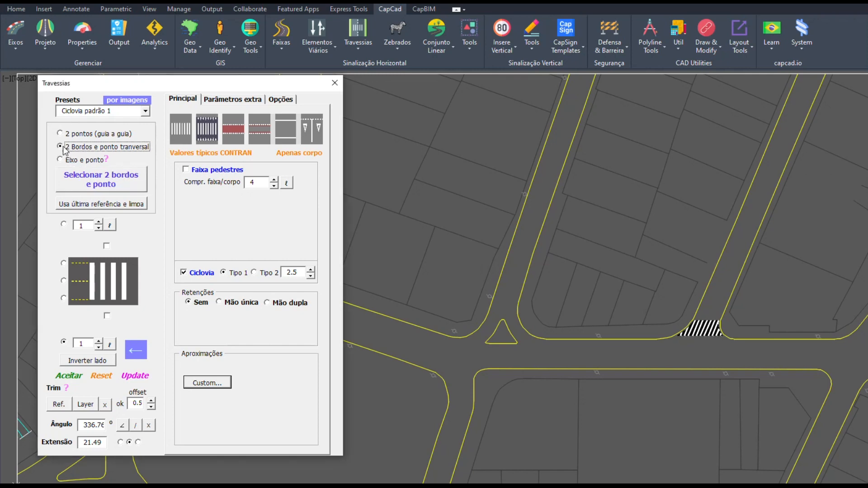
click(96, 184)
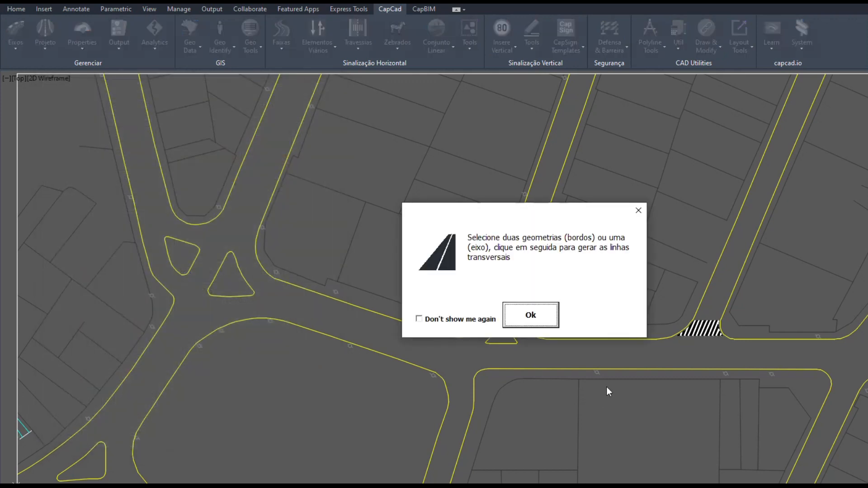
click(531, 316)
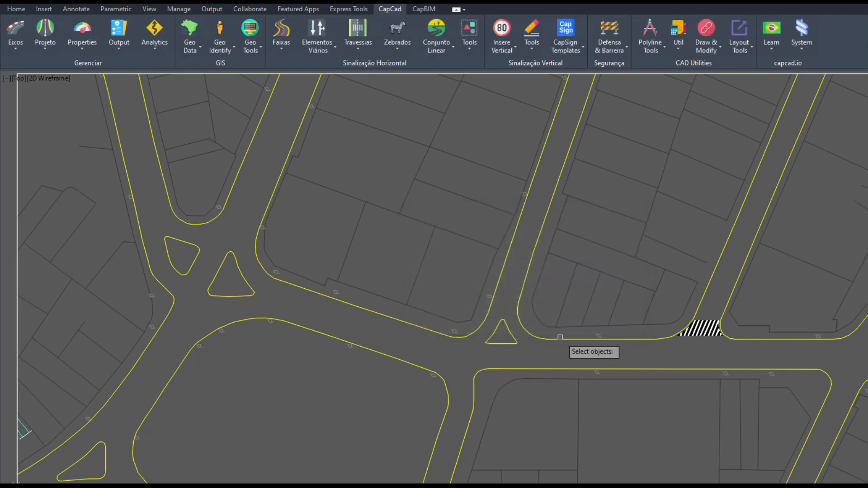
click(627, 334)
click(626, 370)
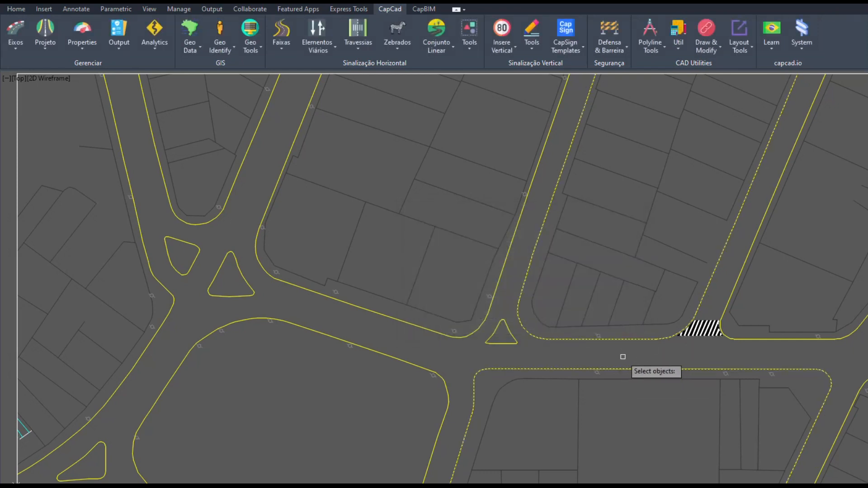
key(Return)
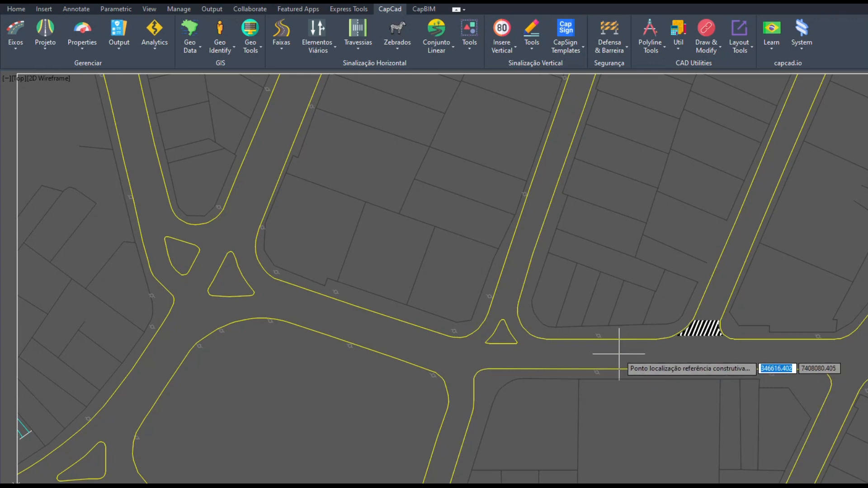
click(619, 356)
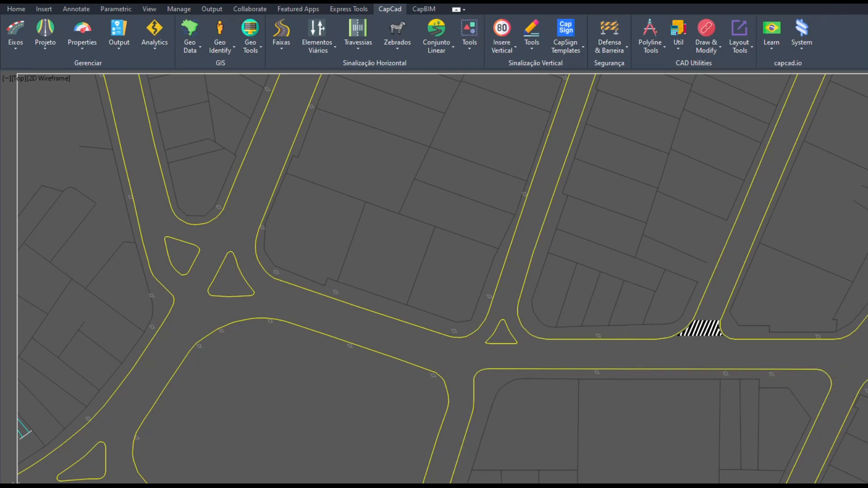
scroll(634, 405, up, 4)
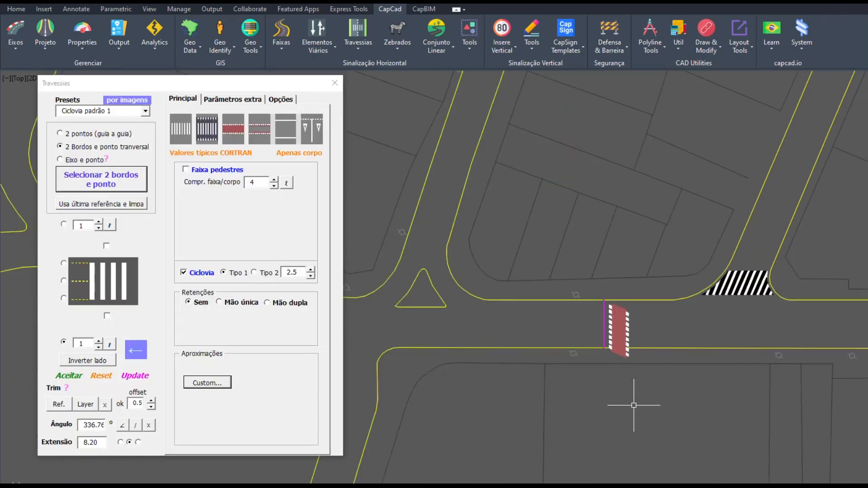
middle_drag(636, 379, 630, 428)
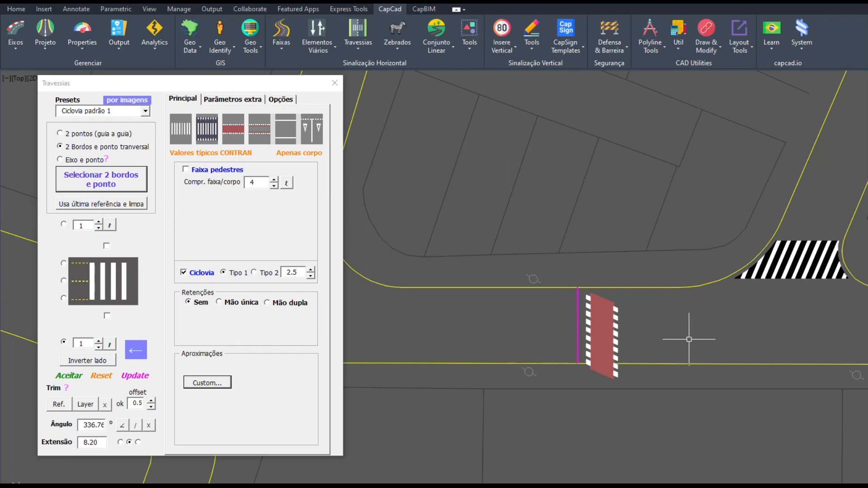
Step: Clear the bicycle crossing's angle to 0° so it runs square across the horizontal street
click(149, 427)
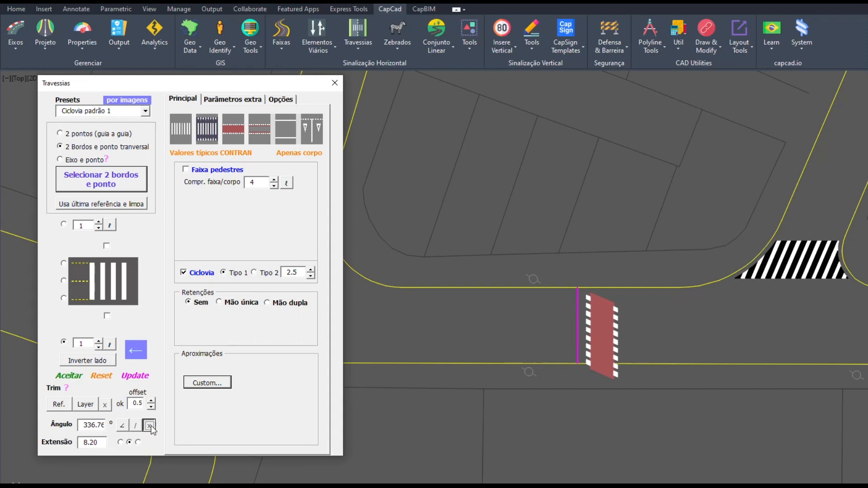
click(150, 426)
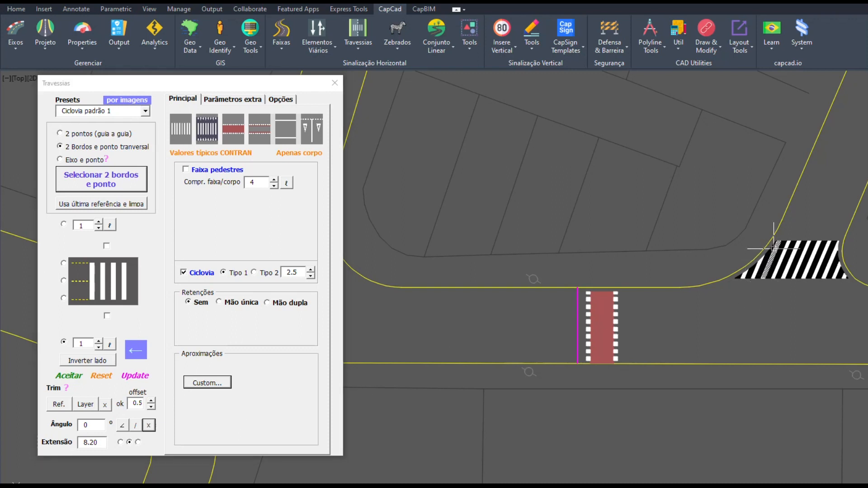
scroll(761, 257, up, 3)
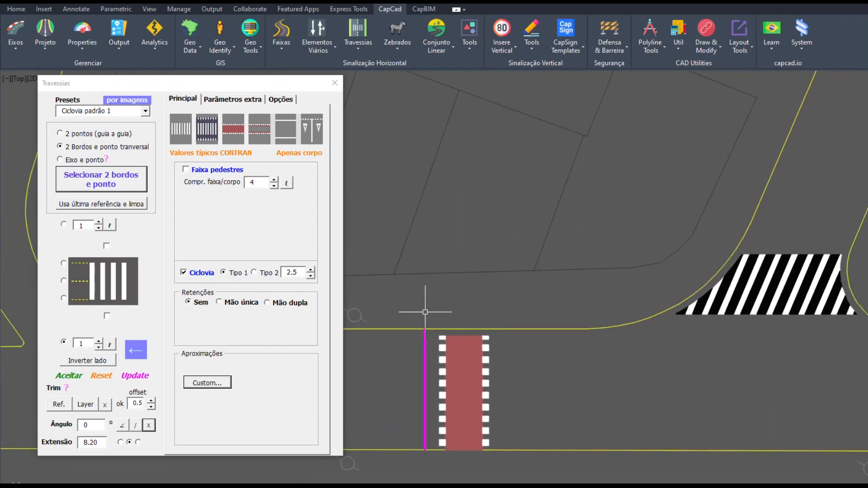
middle_drag(469, 321, 521, 293)
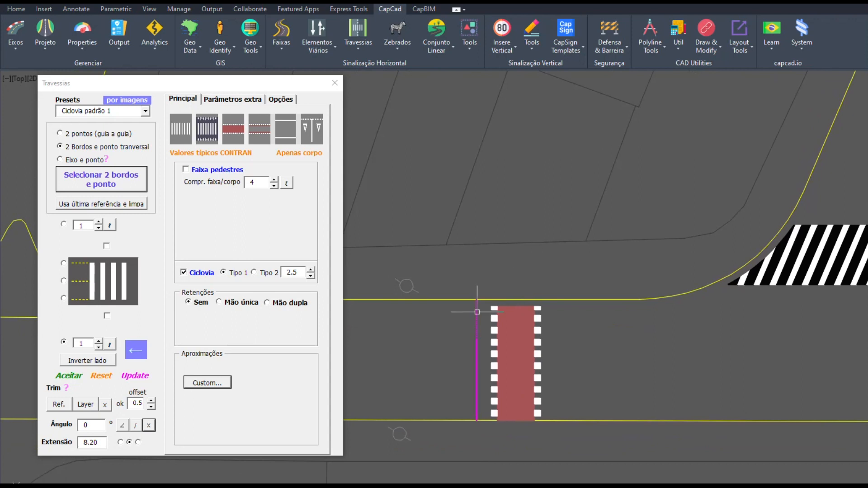
Step: Clear the bicycle crossing's trim and accept it on the horizontal street
click(104, 406)
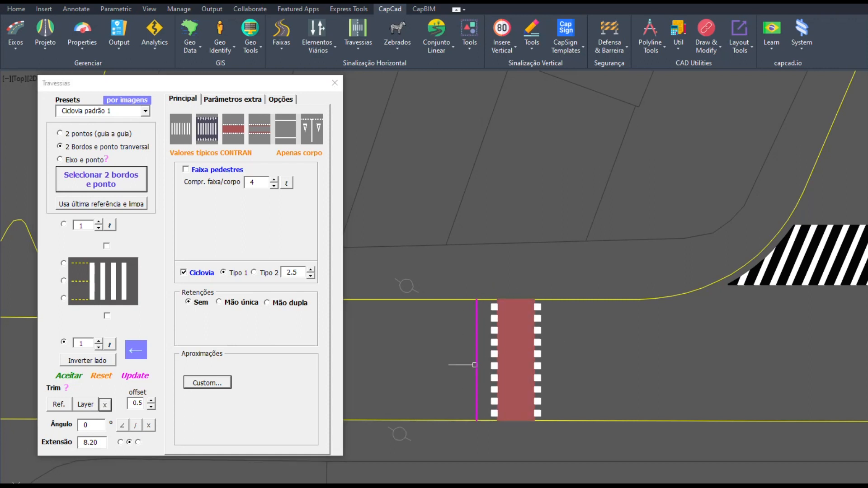
middle_drag(413, 382, 536, 375)
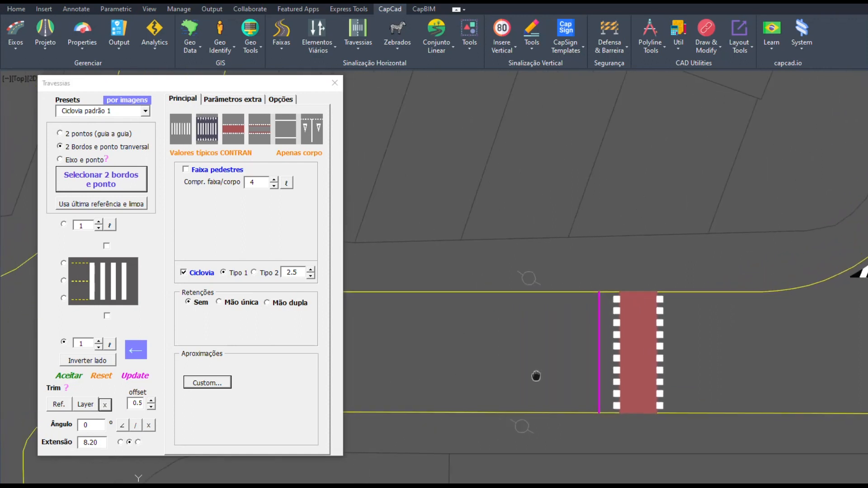
scroll(596, 346, down, 2)
click(69, 377)
middle_drag(517, 374, 548, 368)
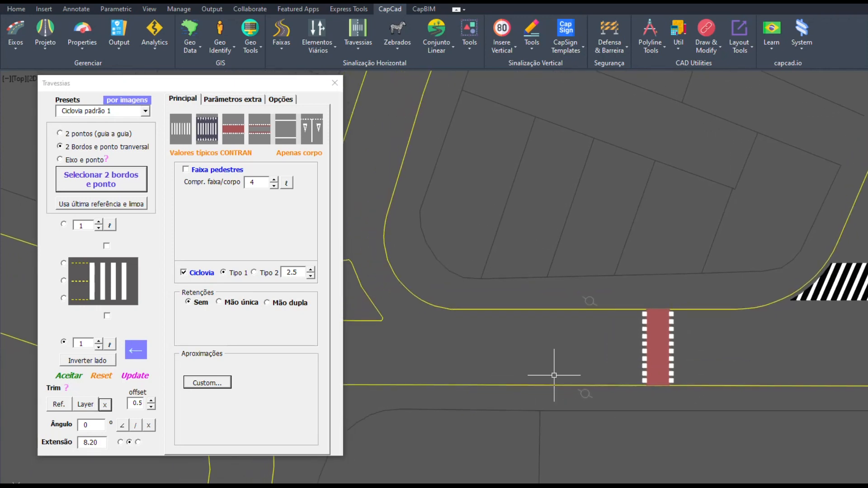
Step: Load the Lombofaixa preset and place a raised crossing kerb to kerb by two points, on the horizontal street east of the side street
scroll(554, 376, down, 2)
mouse_move(552, 353)
middle_down()
mouse_move(702, 347)
mouse_move(384, 322)
middle_up()
middle_drag(714, 345, 634, 340)
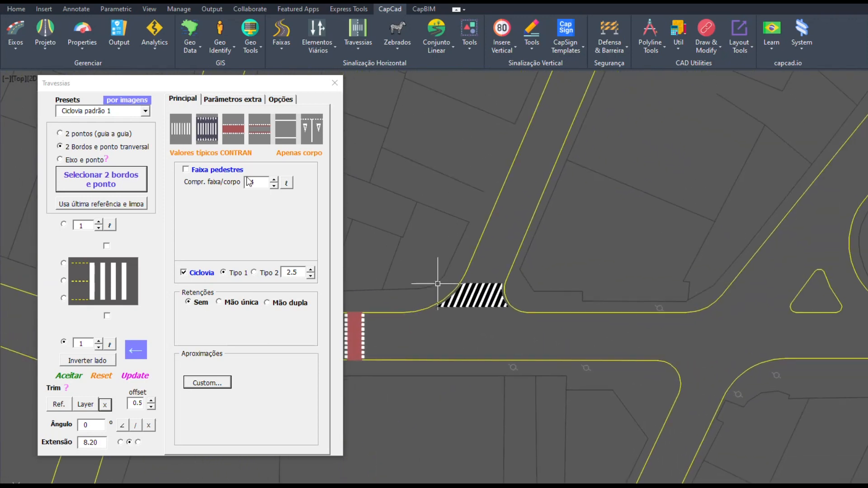
click(211, 134)
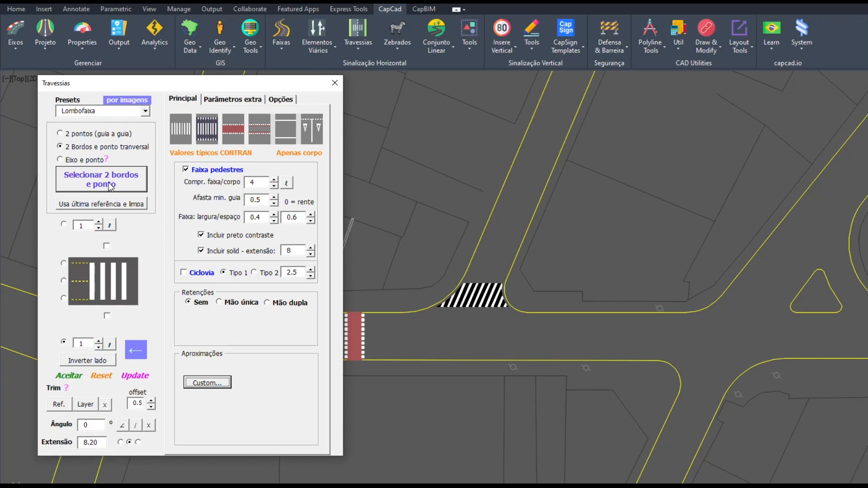
click(99, 134)
click(100, 179)
click(590, 318)
click(591, 360)
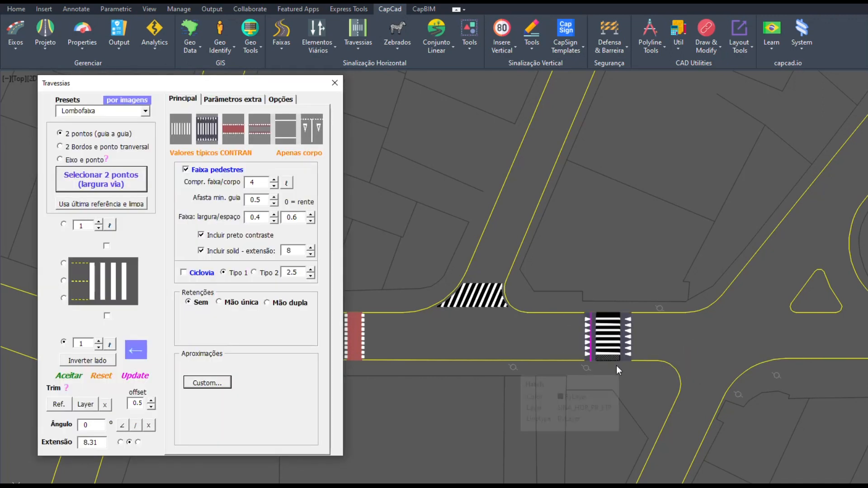
scroll(642, 350, up, 4)
middle_drag(637, 348, 651, 348)
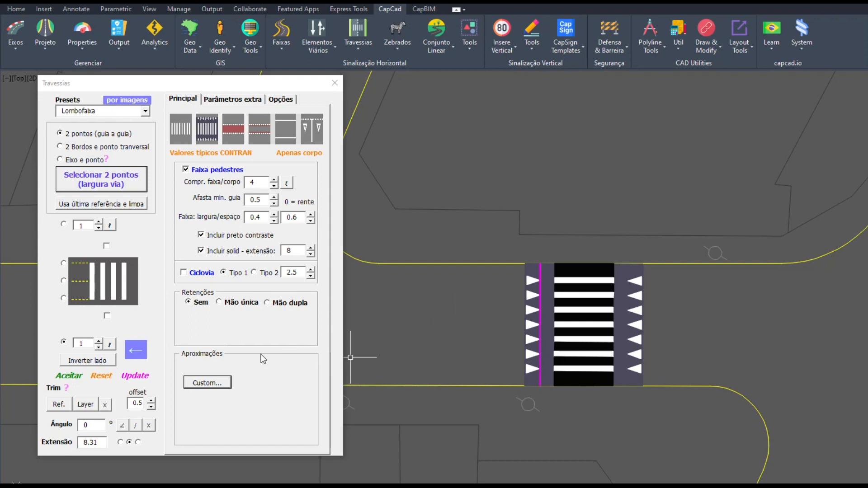
Step: Try one-way (Mão única) and two-way (Mão dupla) stop lines at both ends of the raised crossing, and reset it
click(219, 303)
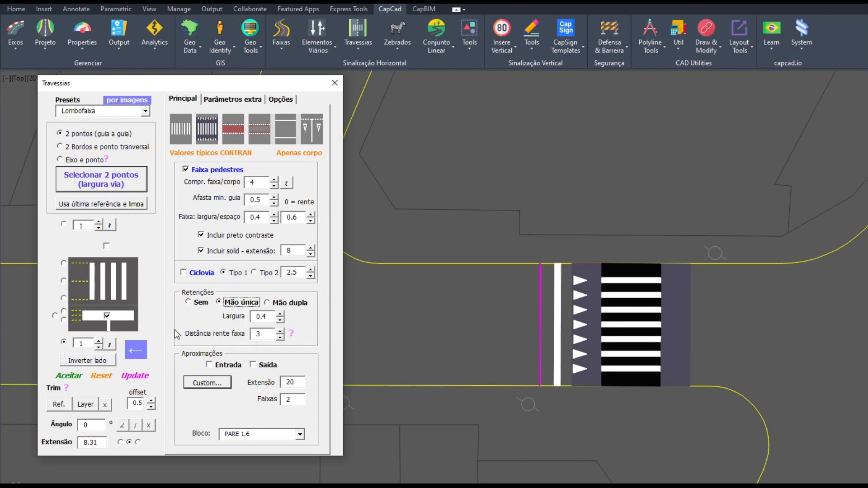
click(108, 316)
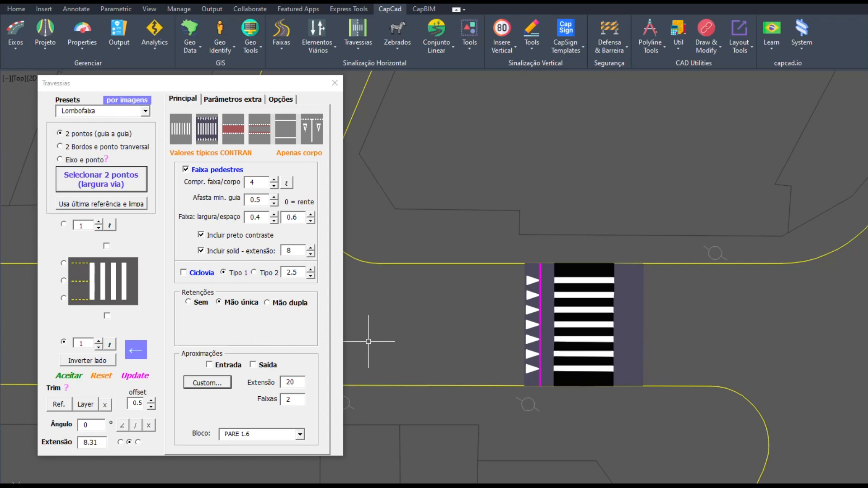
click(107, 246)
click(107, 246)
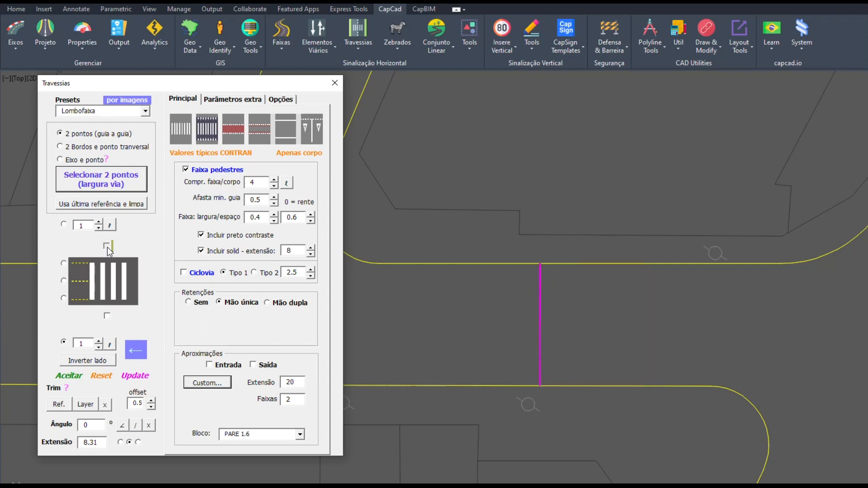
click(107, 317)
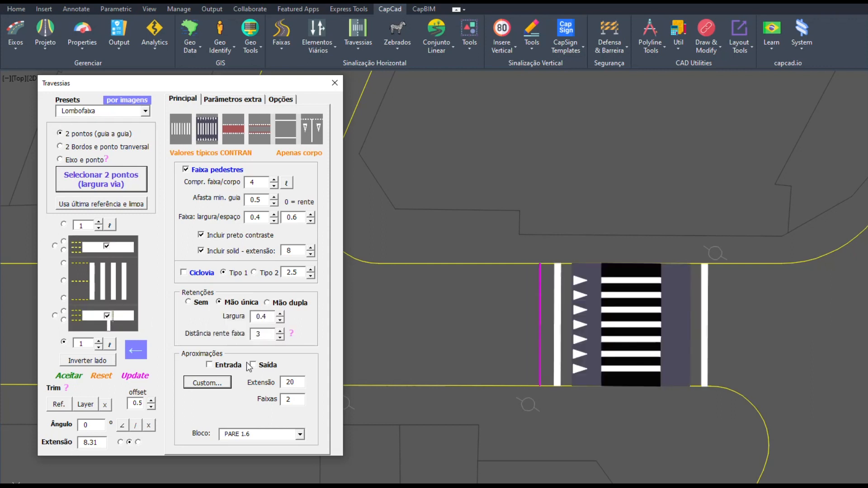
click(268, 305)
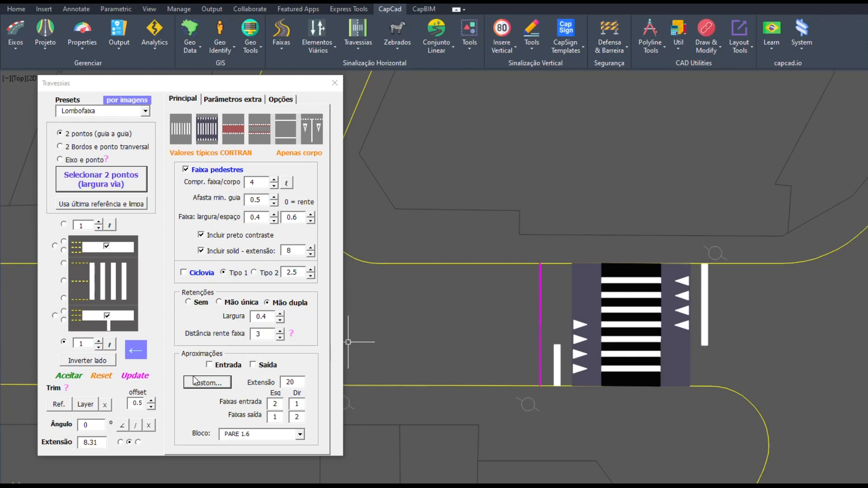
click(100, 376)
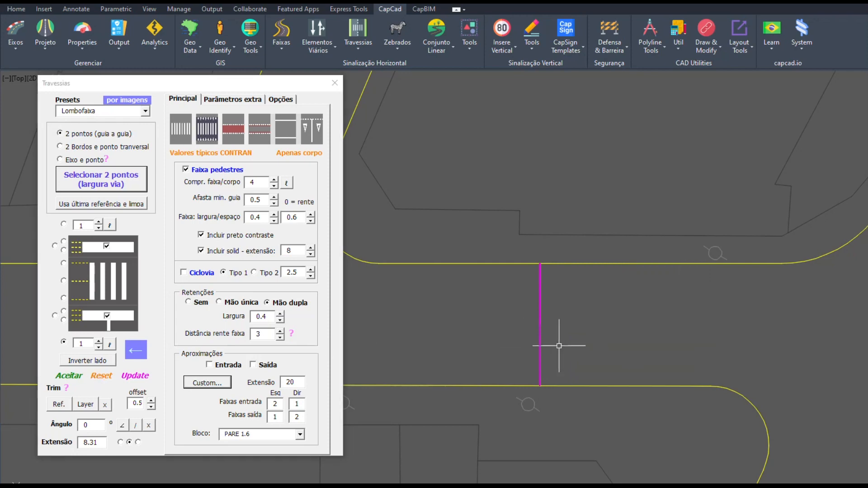
Step: Apply the Dê a preferência preset to the last reference line and remove the black contrast between the crossing's stripes
scroll(656, 322, down, 4)
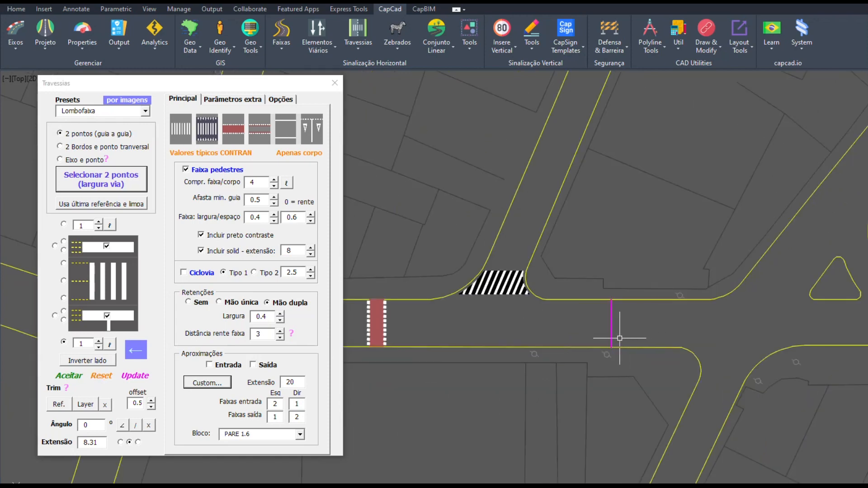
click(310, 128)
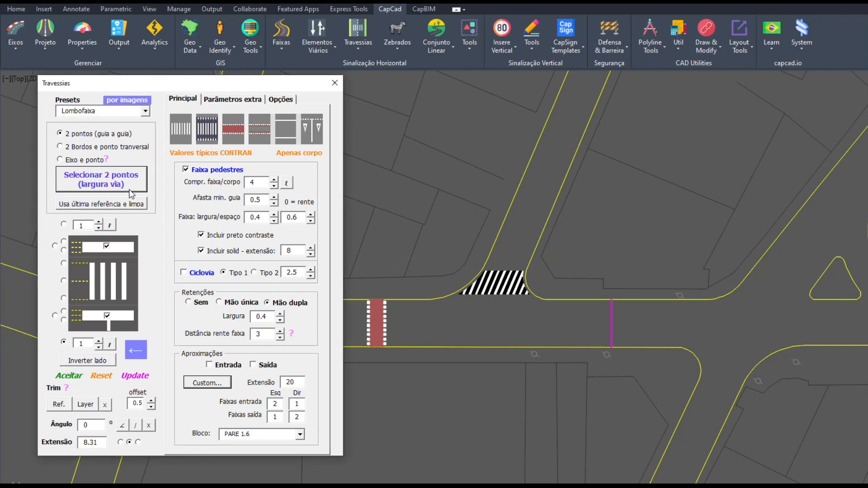
click(145, 204)
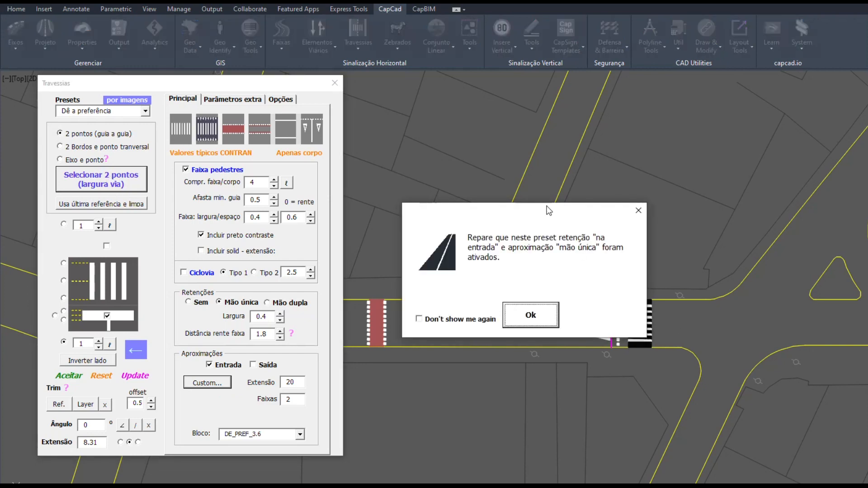
drag(553, 216, 528, 131)
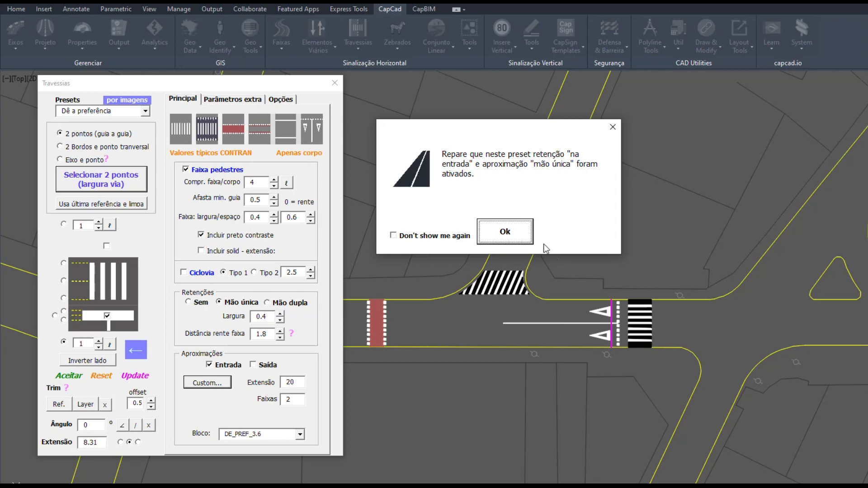
click(505, 232)
click(201, 235)
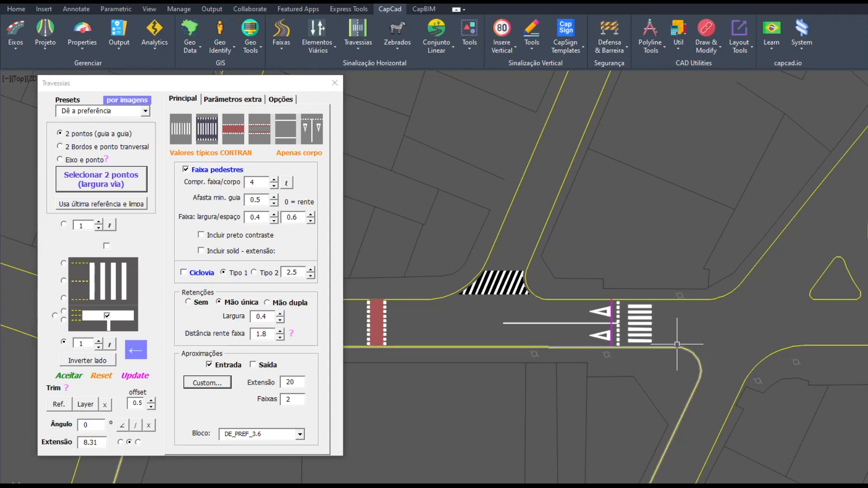
scroll(677, 345, up, 1)
scroll(582, 304, up, 1)
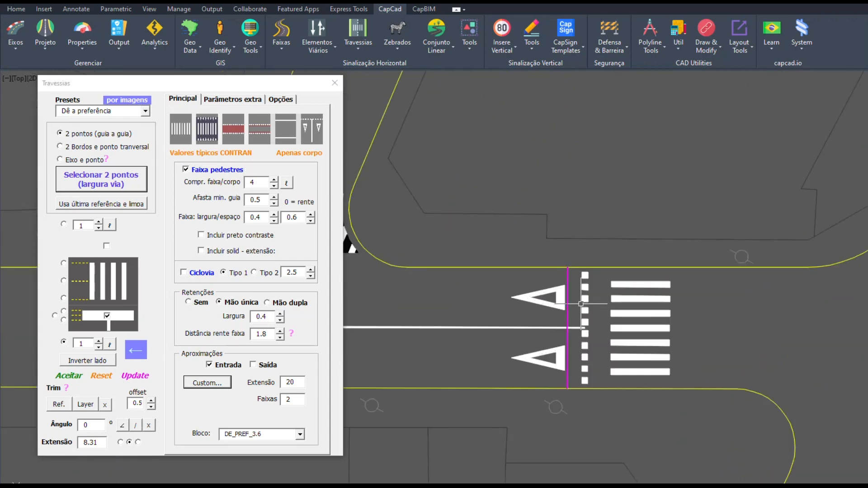
Step: Stretch both ends of the crossing's magenta reference line east along the road edges, making it a diagonal about 12.4 m long
click(568, 382)
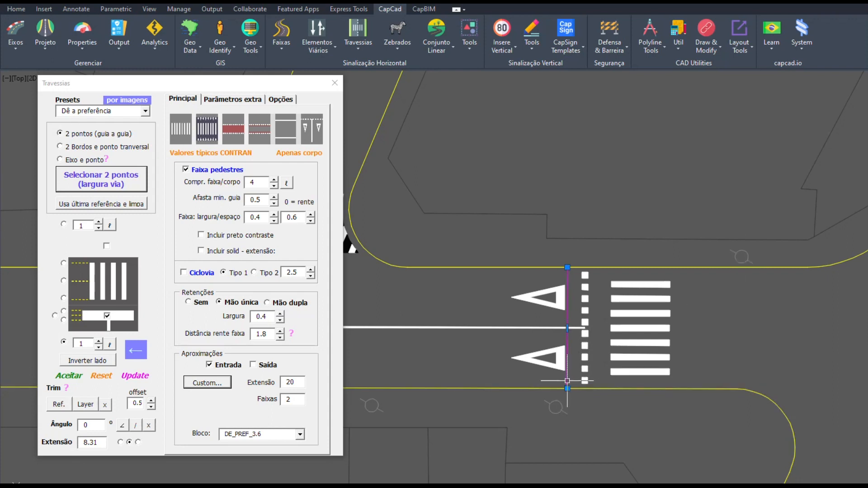
click(568, 267)
click(716, 268)
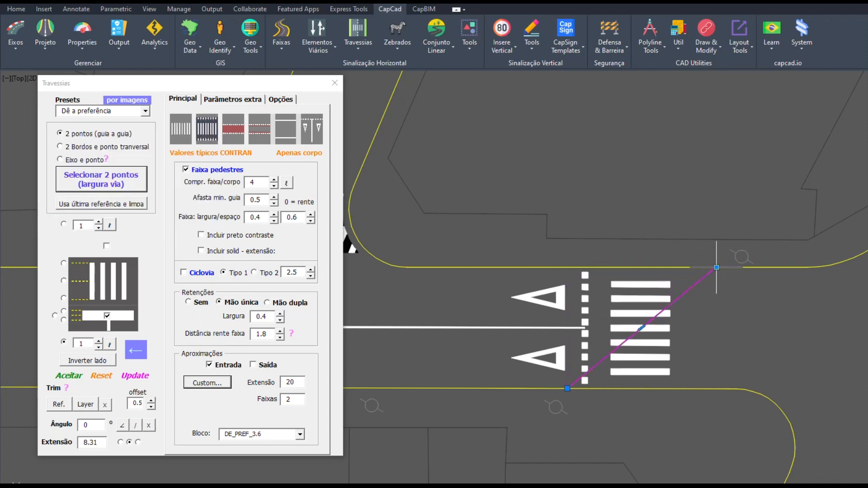
click(568, 388)
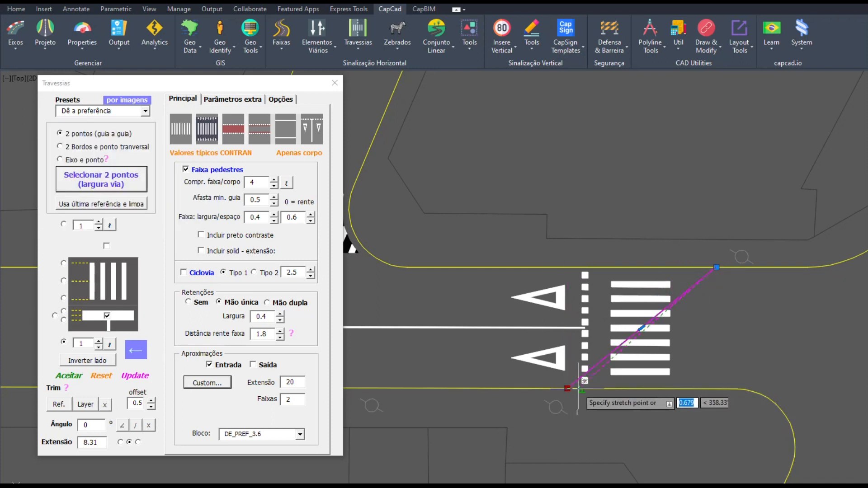
click(582, 388)
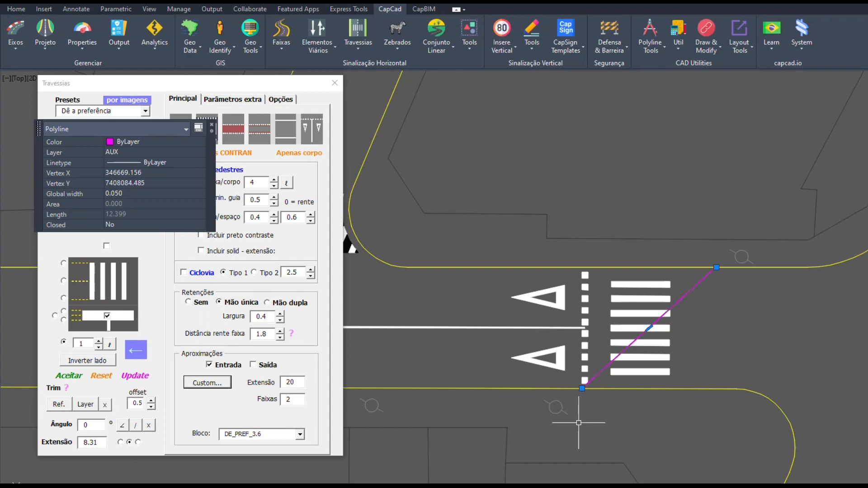
Step: Update the give-way crossing to the diagonal magenta reference and take its angle from the lower yellow road edge
click(131, 382)
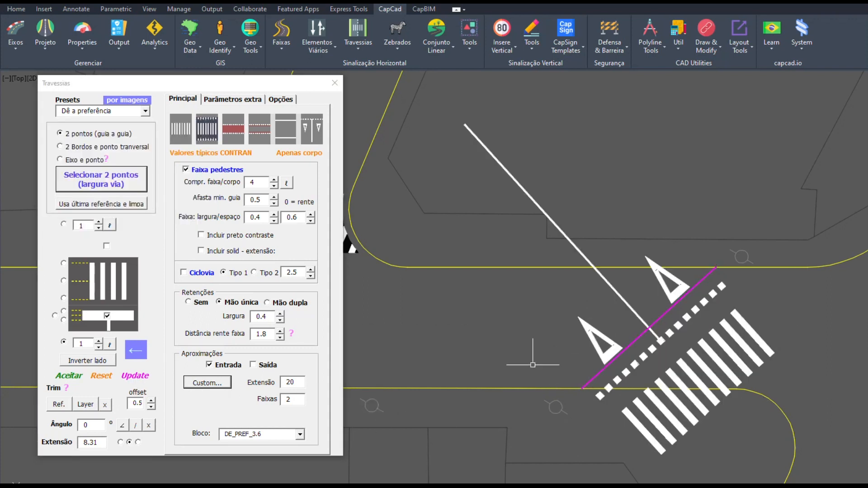
click(136, 426)
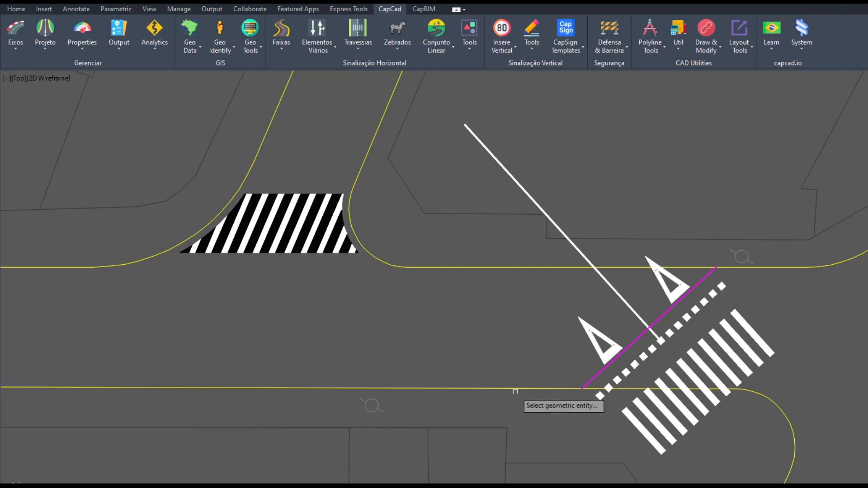
click(514, 388)
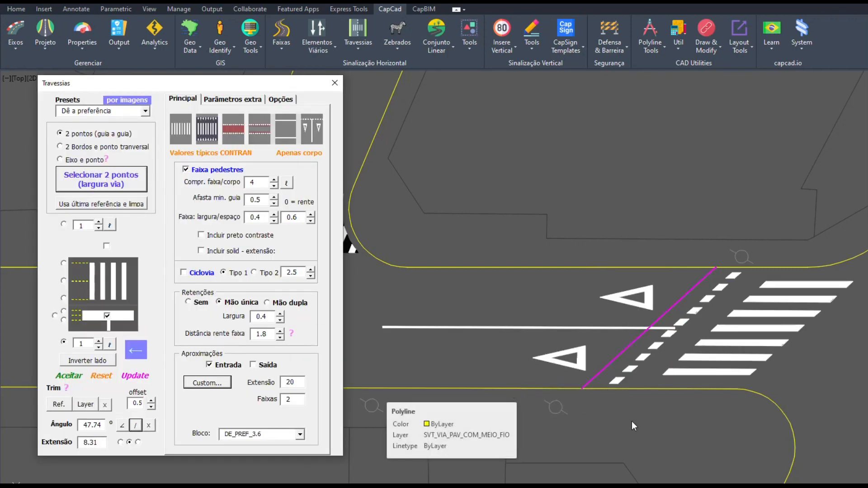
click(648, 420)
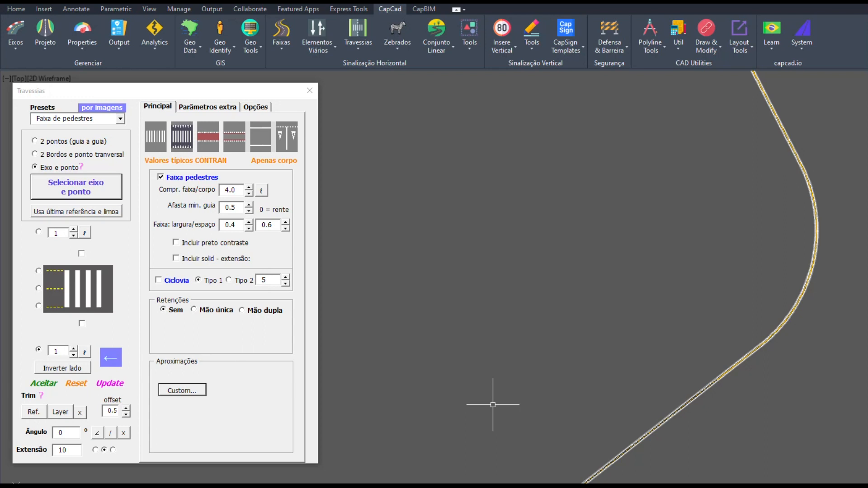
Step: Place a Faixa de pedestres crossing by axis and point (Eixo e ponto) on the straight diagonal stretch of the highway
scroll(549, 295, up, 5)
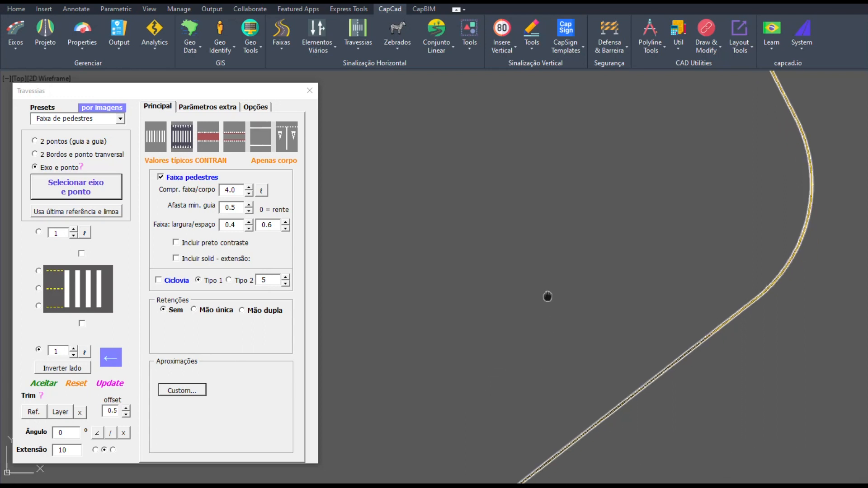
scroll(661, 297, down, 3)
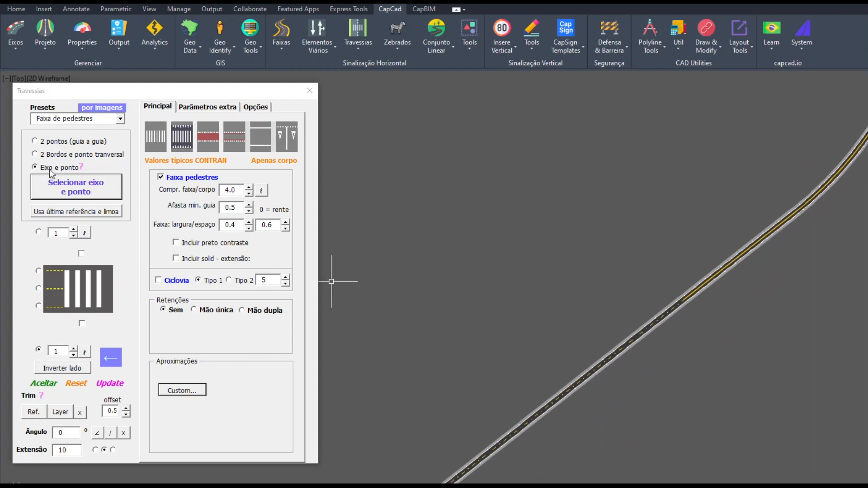
click(61, 188)
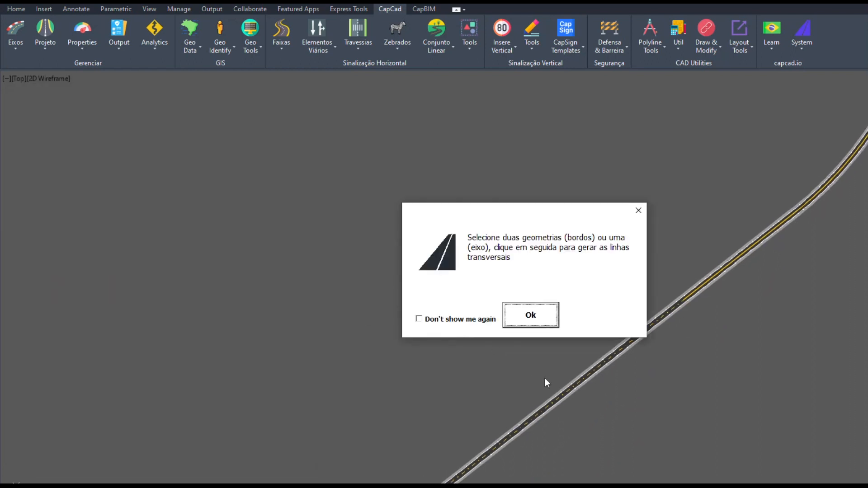
click(540, 315)
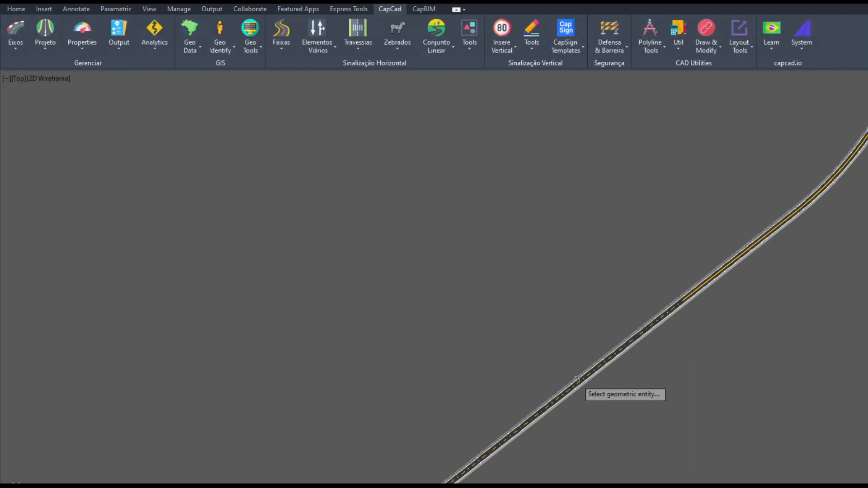
scroll(580, 388, up, 5)
scroll(651, 346, down, 2)
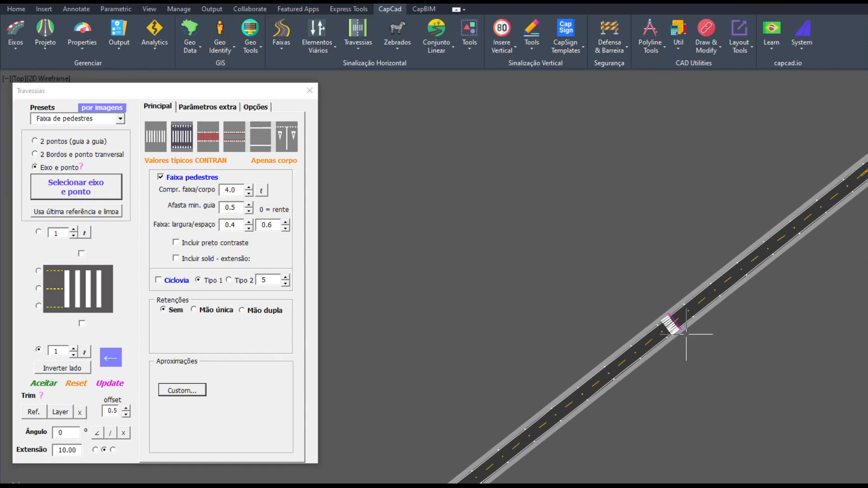
Step: Try an extension (Extensão) of 15 on the highway crossing, and set it back to 10
scroll(683, 344, up, 5)
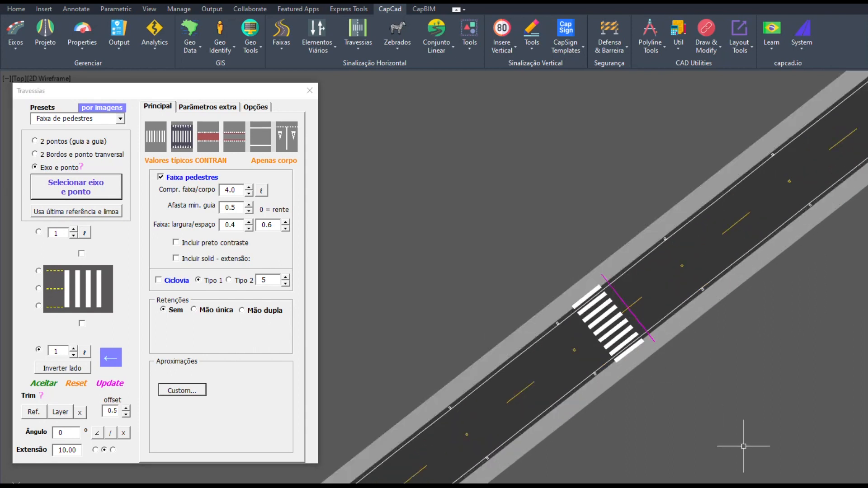
middle_drag(699, 448, 760, 382)
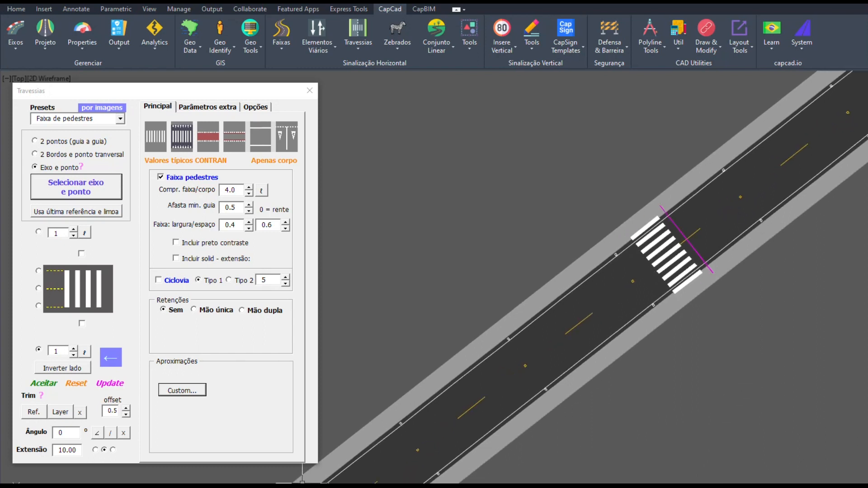
double_click(78, 450)
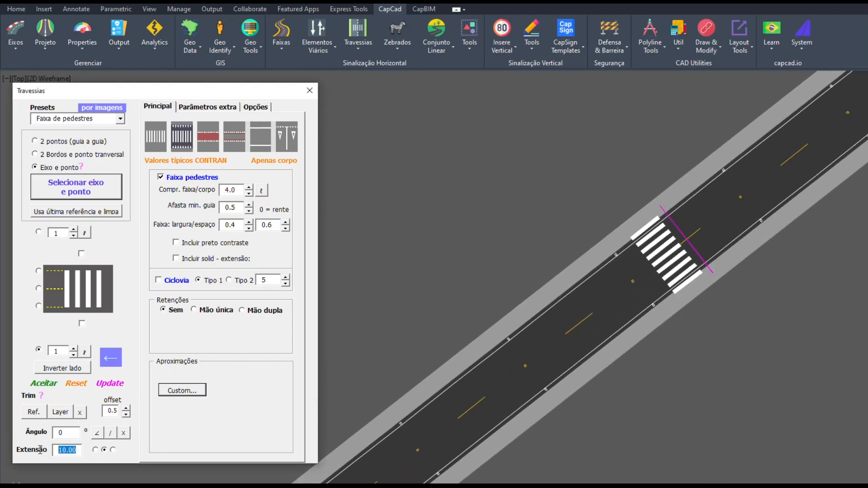
text(15)
key(Return)
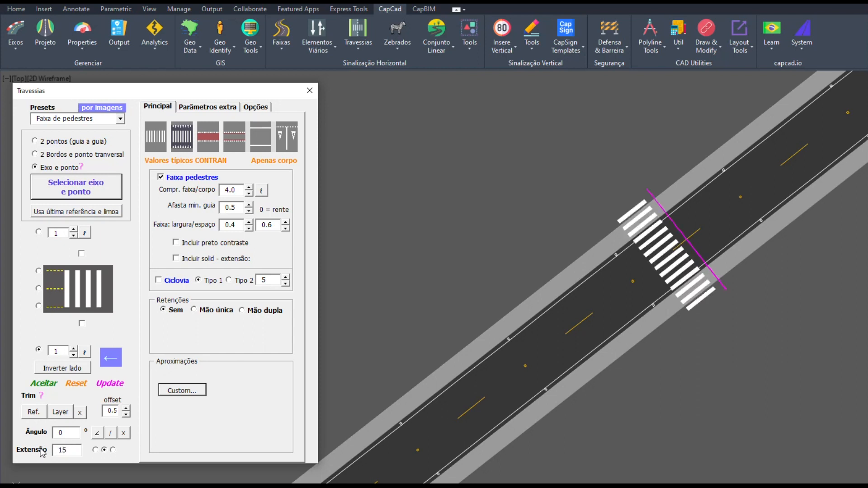
drag(68, 451, 45, 451)
text(10)
key(Return)
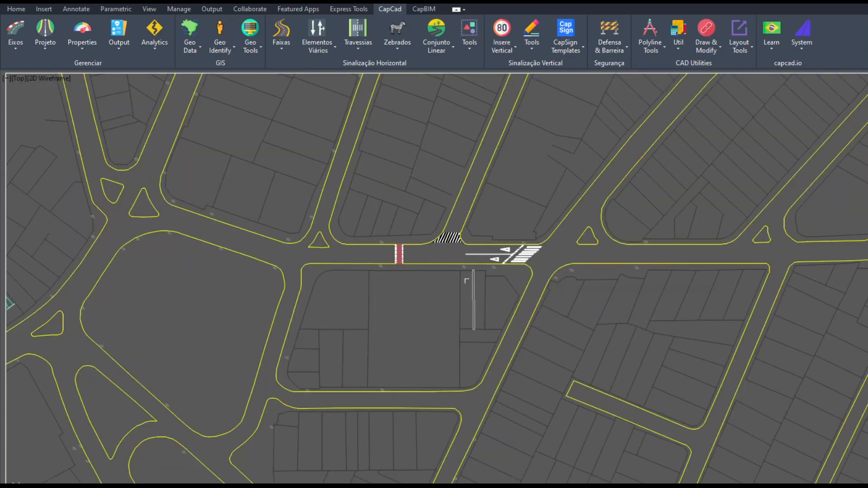
Step: Generate Excel reports for the whole urban drawing with Horizontal longitudinal and extrudada listings, plus Horizontal pintura and manual summaries
scroll(442, 258, up, 4)
middle_drag(562, 317, 666, 352)
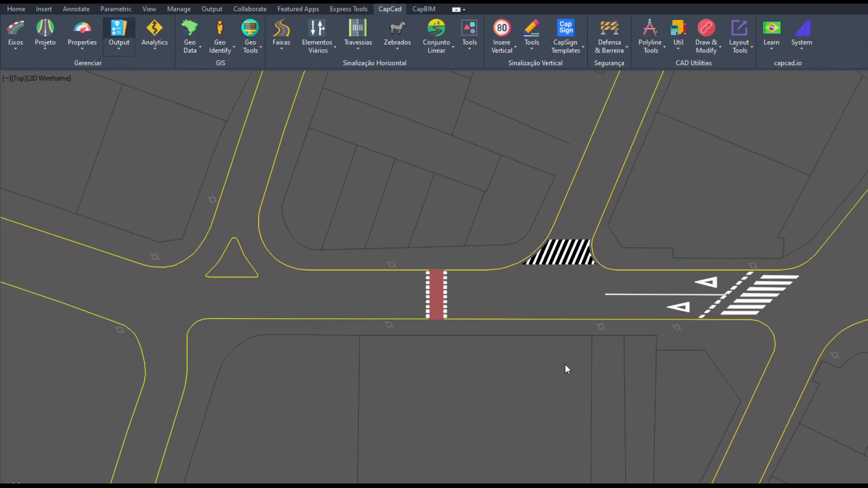
click(329, 229)
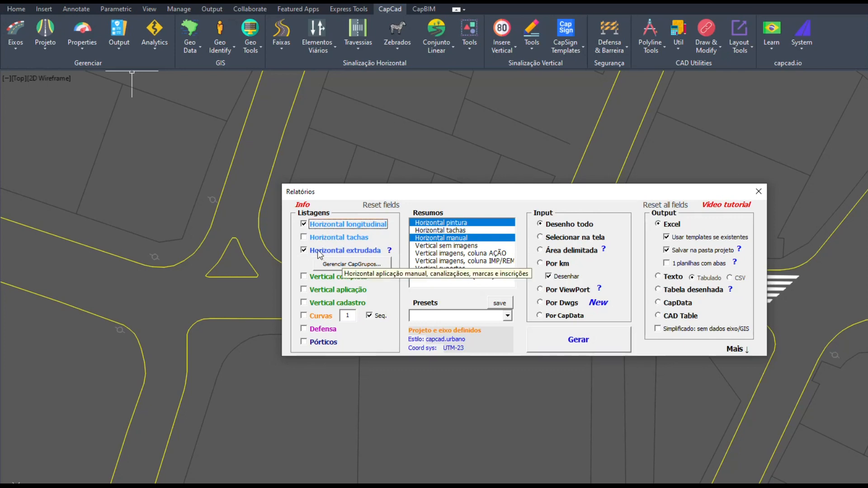
click(436, 224)
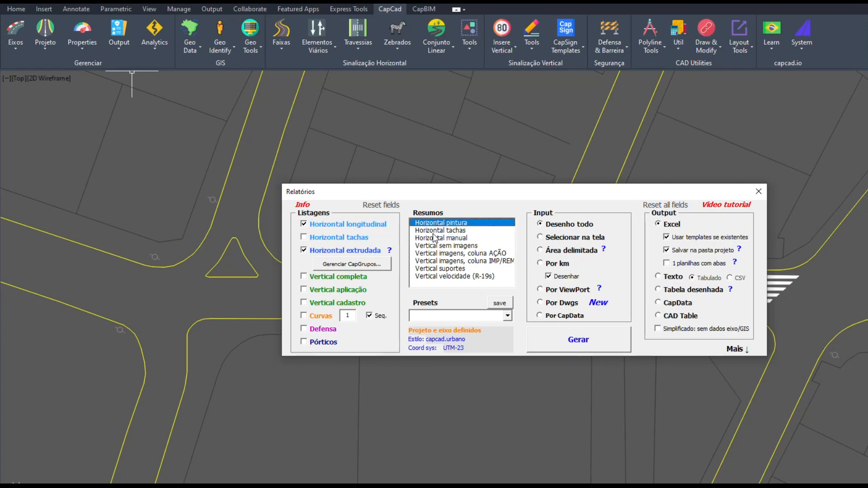
ctrl+click(453, 239)
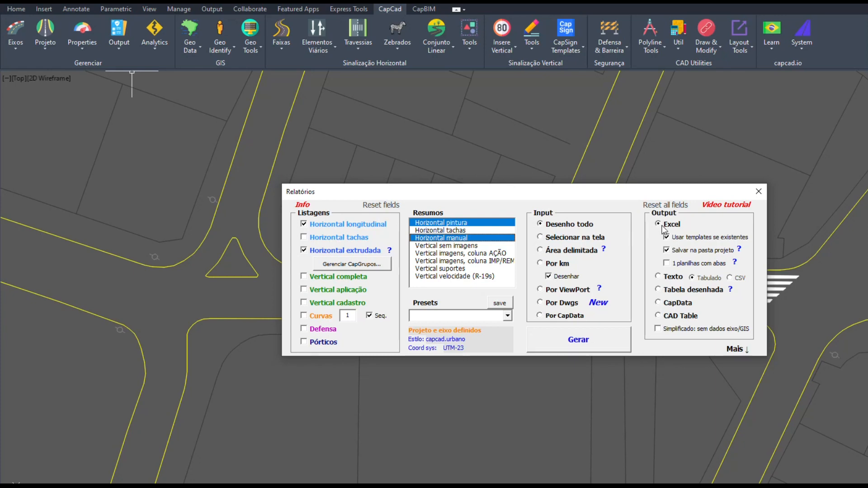
click(593, 345)
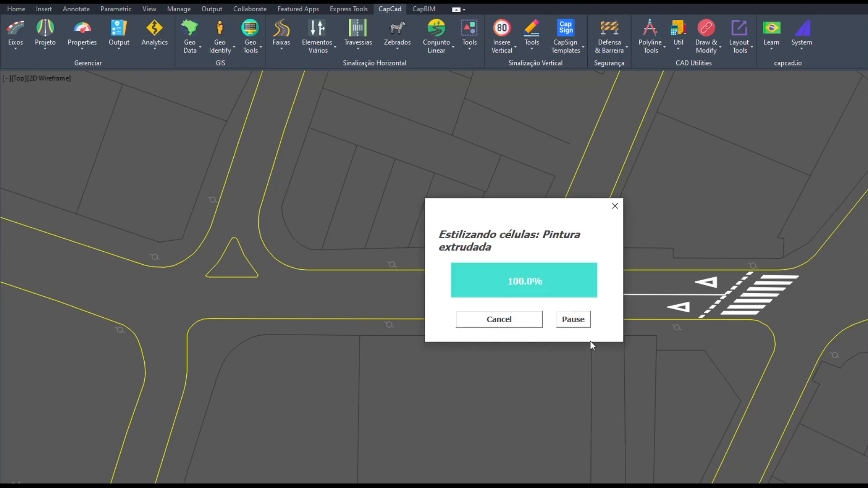
click(620, 308)
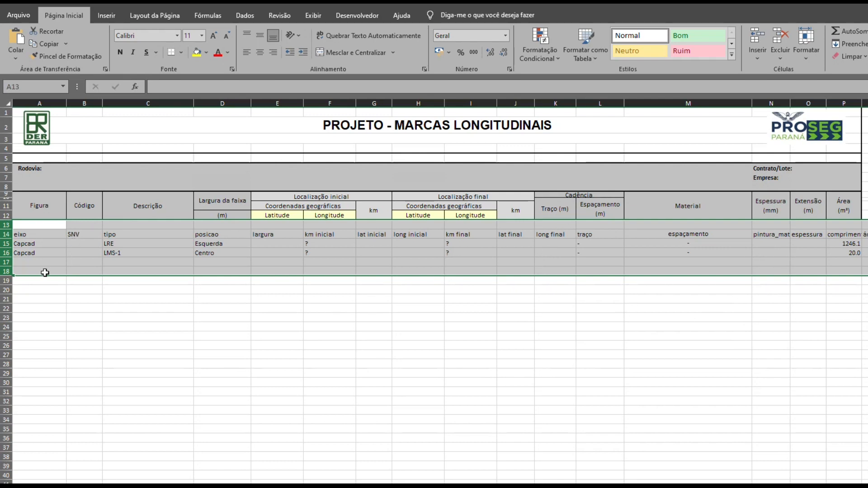
Step: In Excel, examine the types and lengths listed in the Marcas Longitudinais report
drag(74, 252, 75, 247)
click(75, 246)
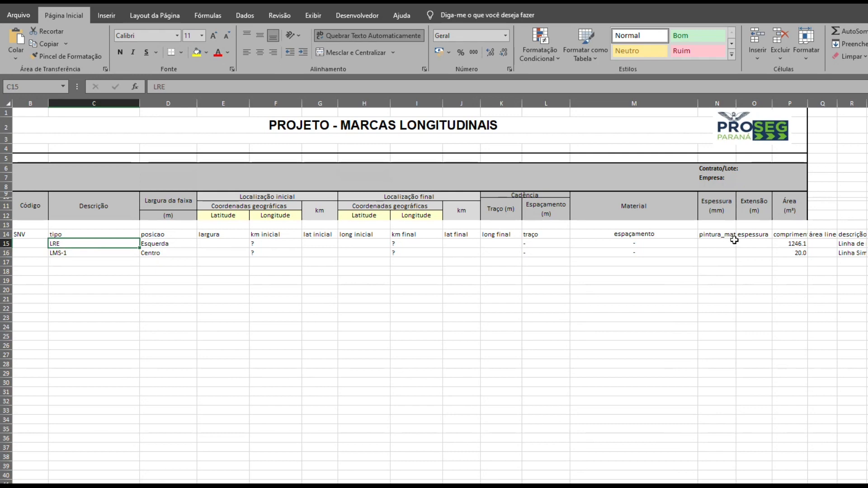
click(788, 243)
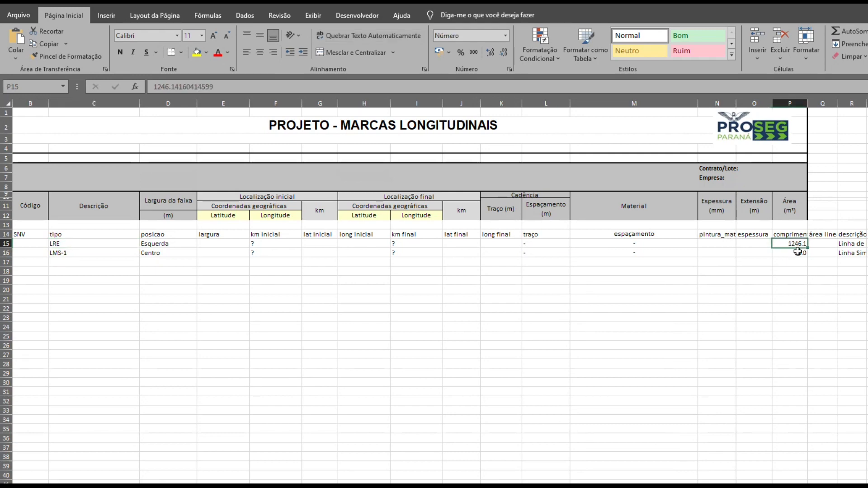
Step: Switch to the HorizontalManual report, fit column B to its contents, and examine the area values of the crossings
click(416, 486)
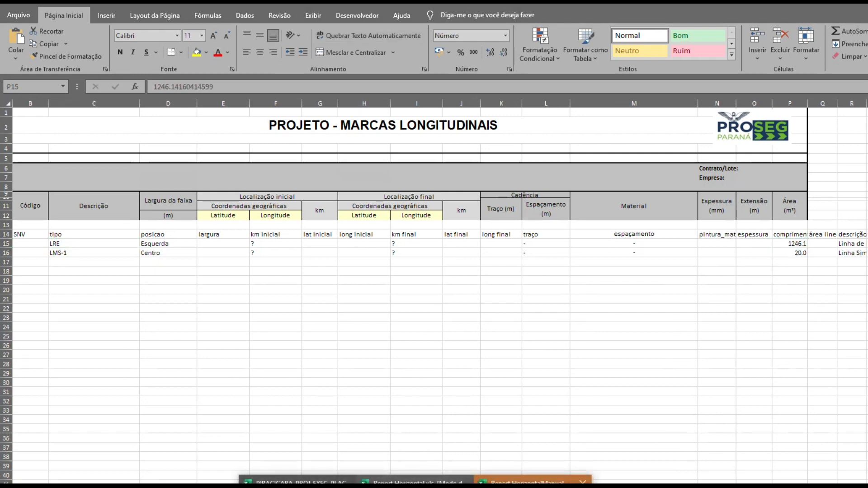
click(527, 482)
double_click(731, 116)
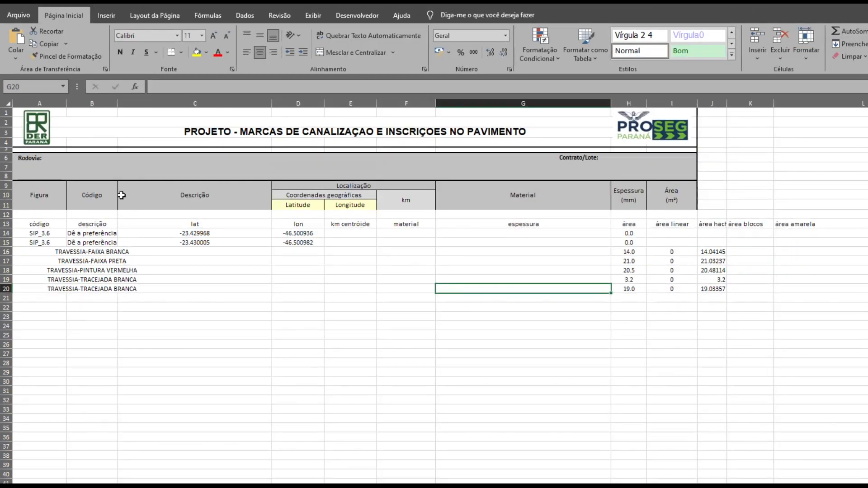
double_click(118, 103)
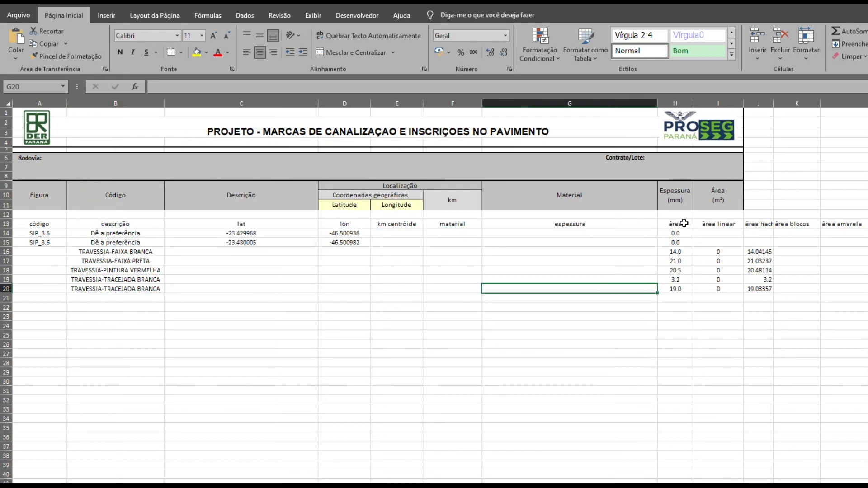
drag(684, 224, 676, 286)
click(620, 402)
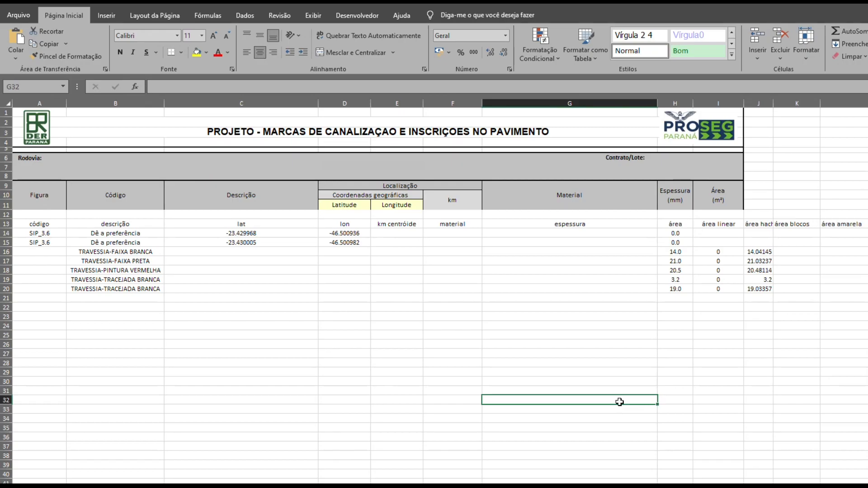